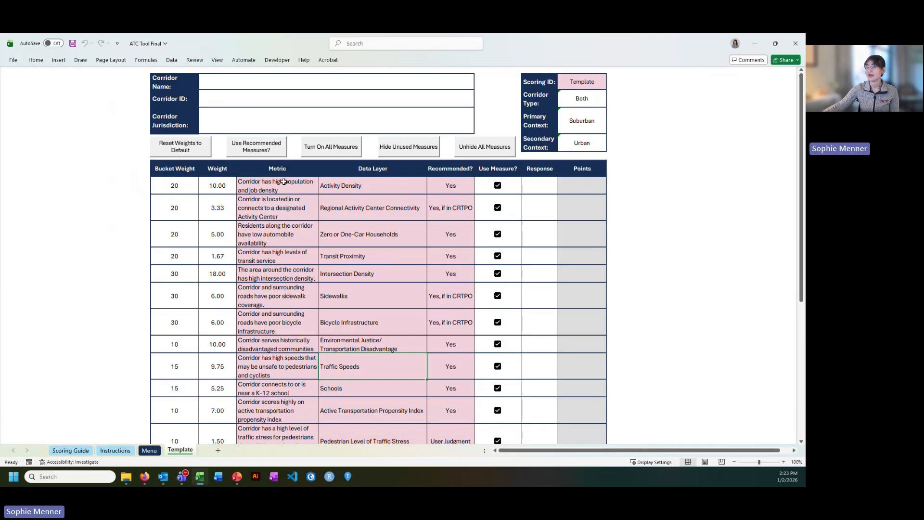
Examine the template's Bucket Weight, Weight, Data Layer, Recommended, Use Measure, Response and Points columns.
{"action": "left_click", "coordinate": [223, 185]}
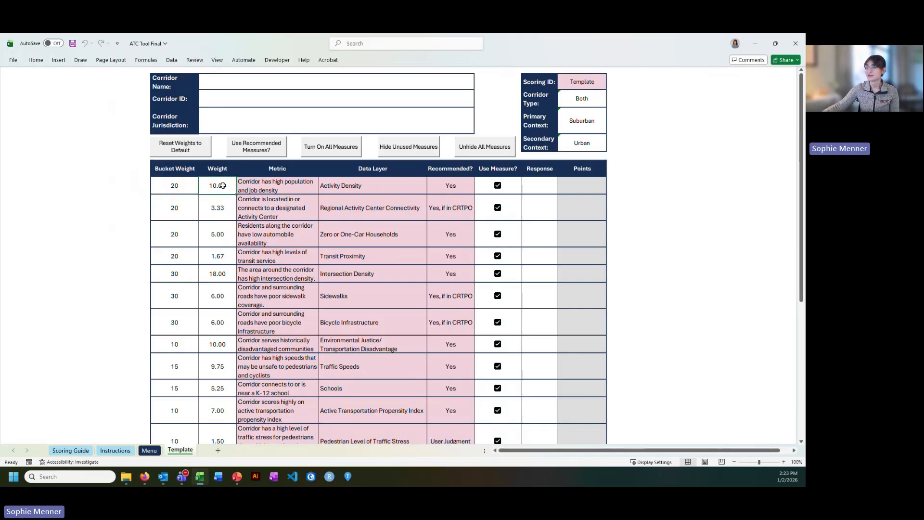
{"action": "left_click", "coordinate": [176, 187]}
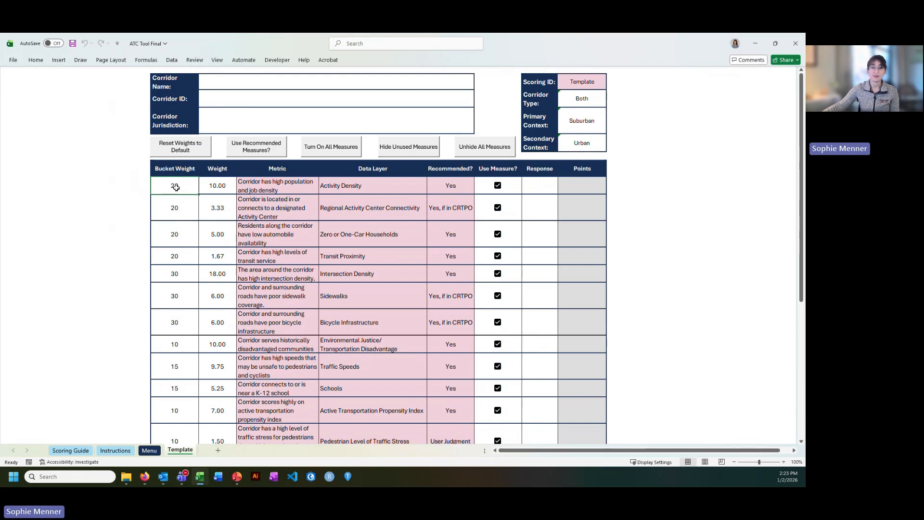
{"action": "left_click", "coordinate": [354, 185]}
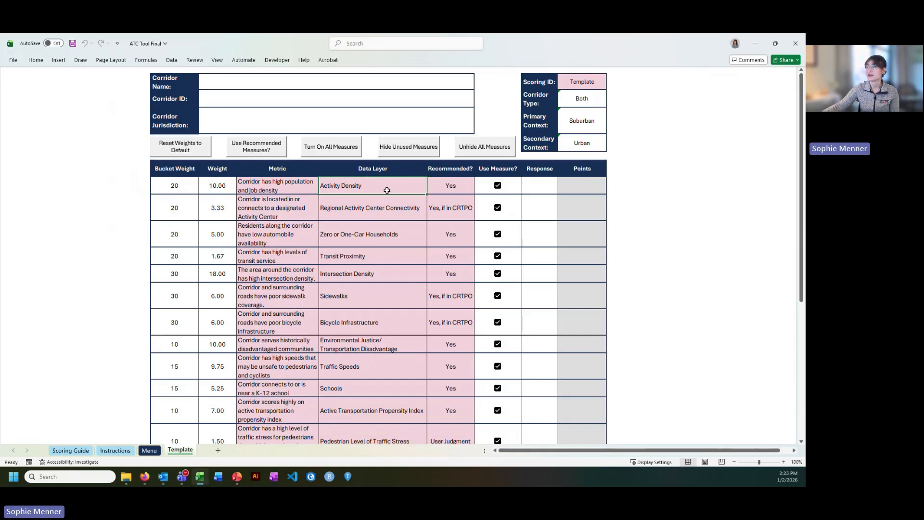
{"action": "left_click", "coordinate": [455, 188]}
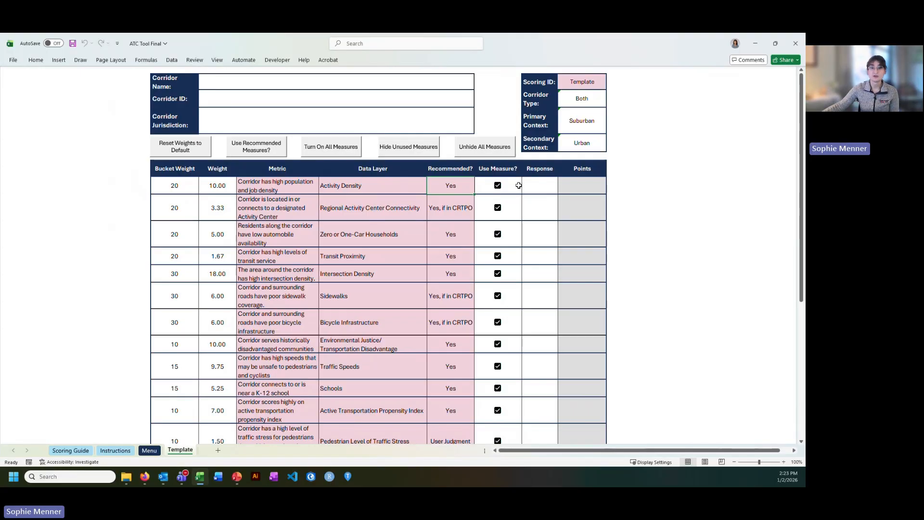
{"action": "left_click", "coordinate": [536, 184]}
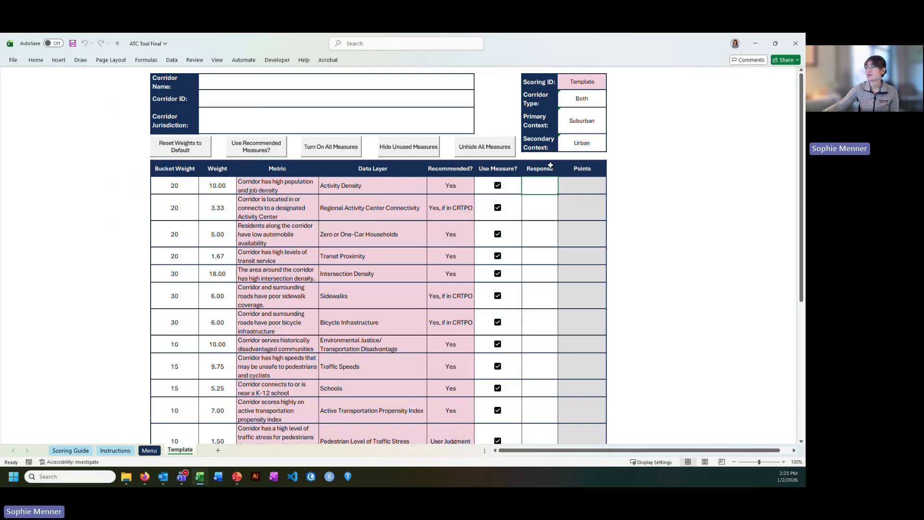
{"action": "left_click", "coordinate": [592, 183]}
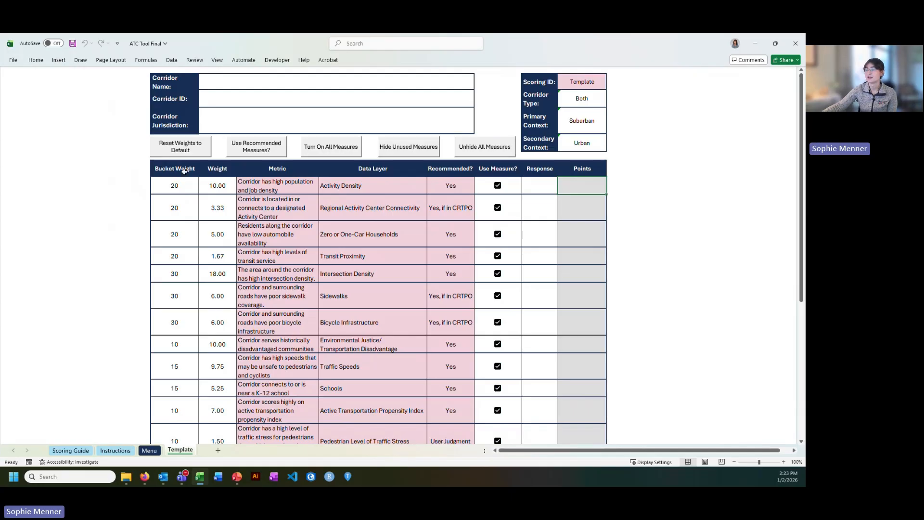
{"action": "left_click_drag", "start_coordinate": [217, 169], "coordinate": [217, 327]}
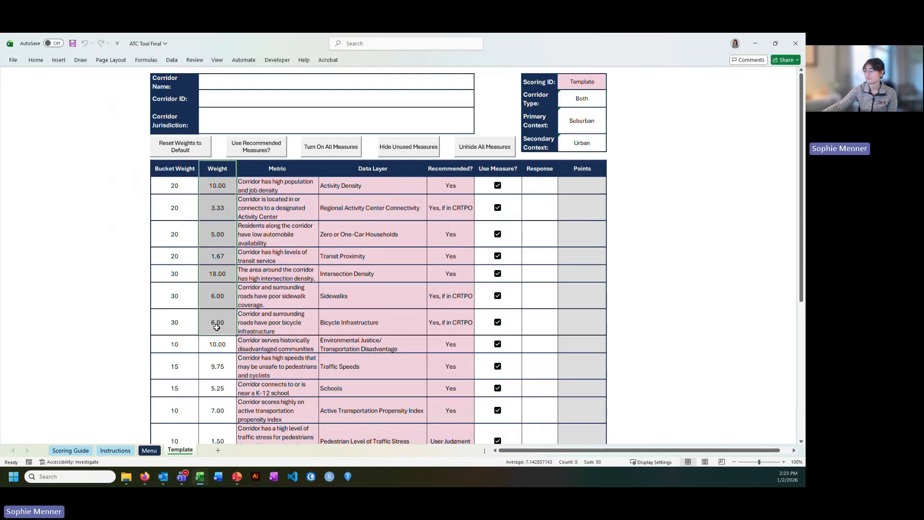
{"action": "left_click_drag", "start_coordinate": [491, 167], "coordinate": [510, 364]}
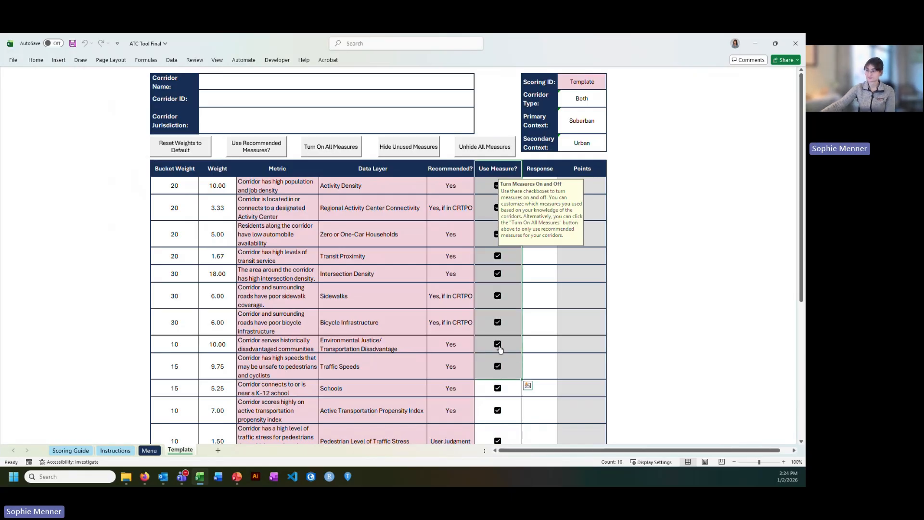
{"action": "left_click", "coordinate": [223, 170]}
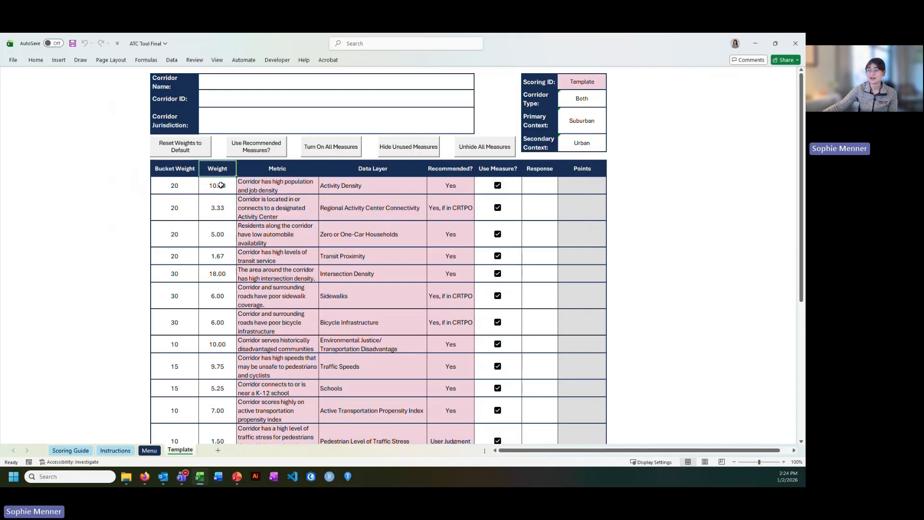
Set the Activity Density weight to 20.
{"action": "left_click", "coordinate": [224, 183]}
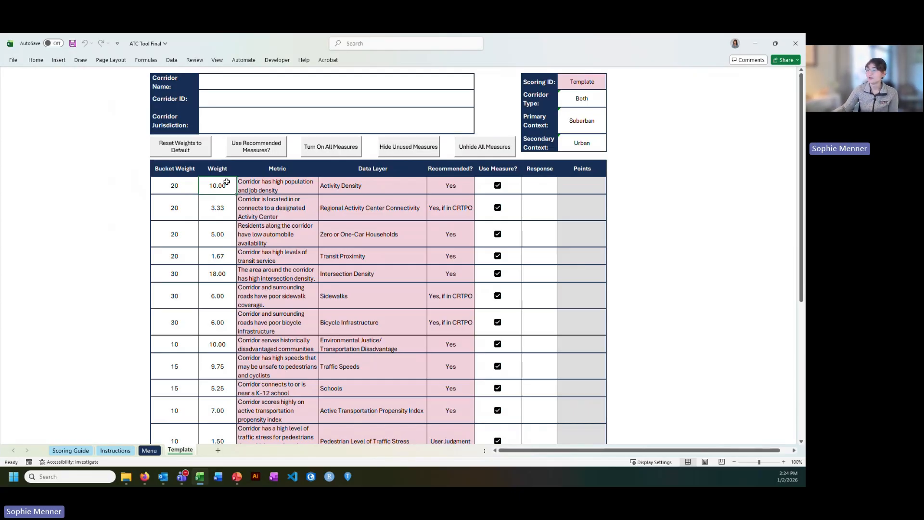
{"action": "type", "text": "20"}
{"action": "key", "text": "Return"}
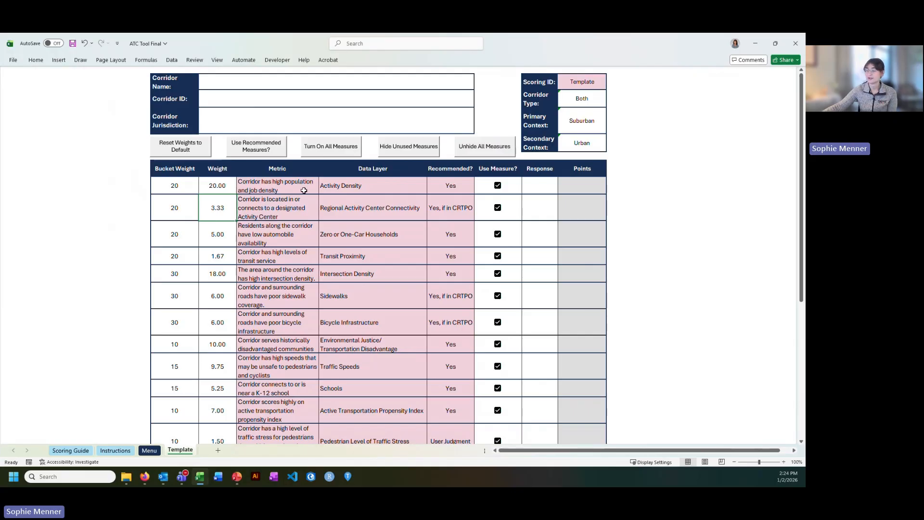
Reset the template's weights to their defaults.
{"action": "left_click", "coordinate": [226, 183]}
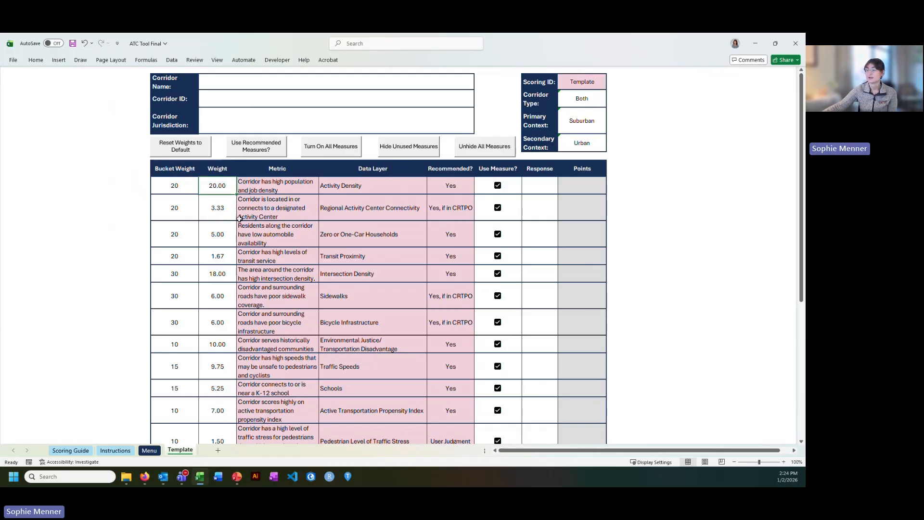
{"action": "left_click_drag", "start_coordinate": [217, 207], "coordinate": [222, 343]}
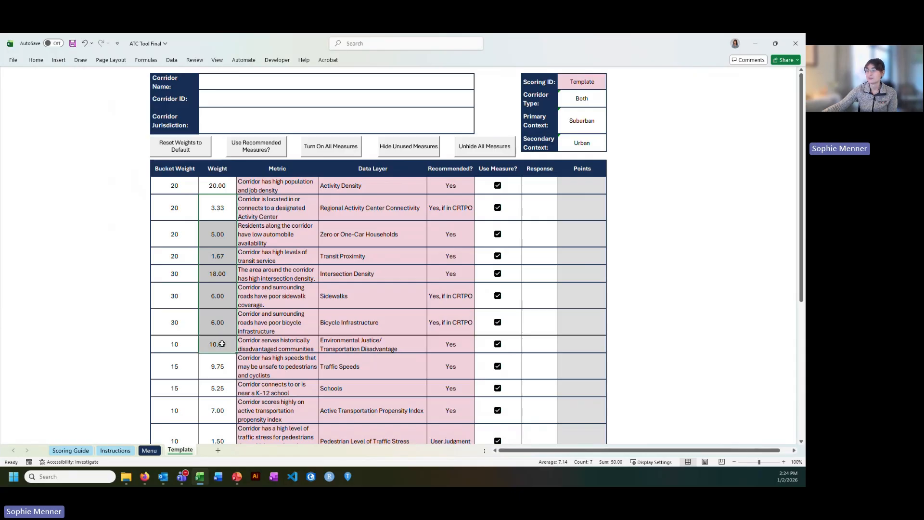
{"action": "left_click", "coordinate": [222, 188]}
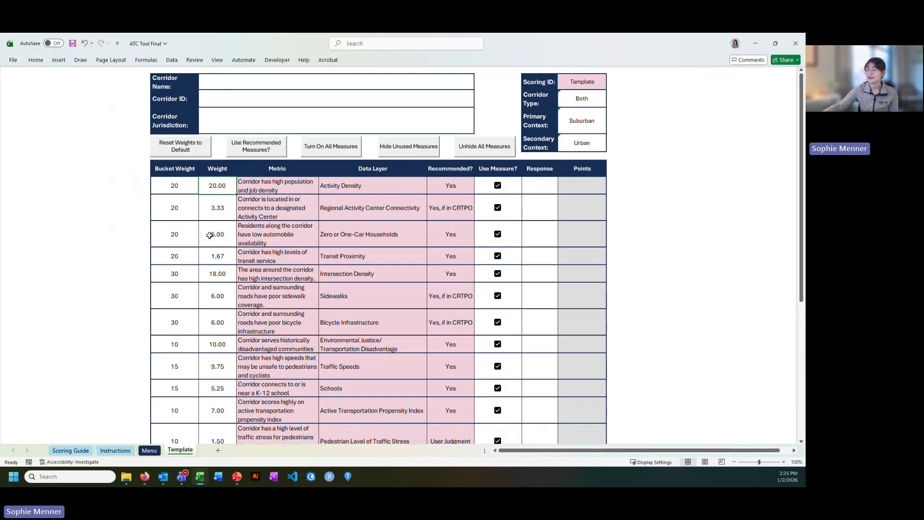
{"action": "left_click", "coordinate": [179, 150]}
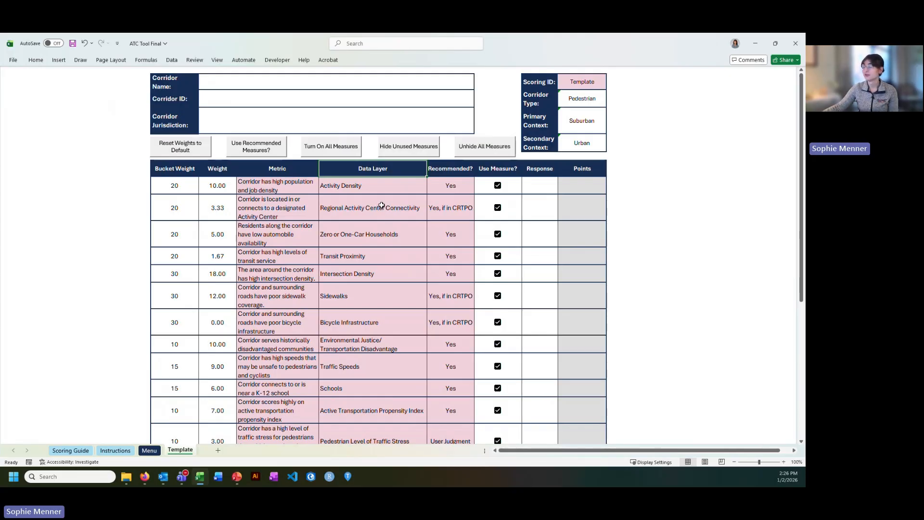
Review which measures are recommended, including the User Judgment ones, down to the total score.
{"action": "left_click", "coordinate": [450, 187]}
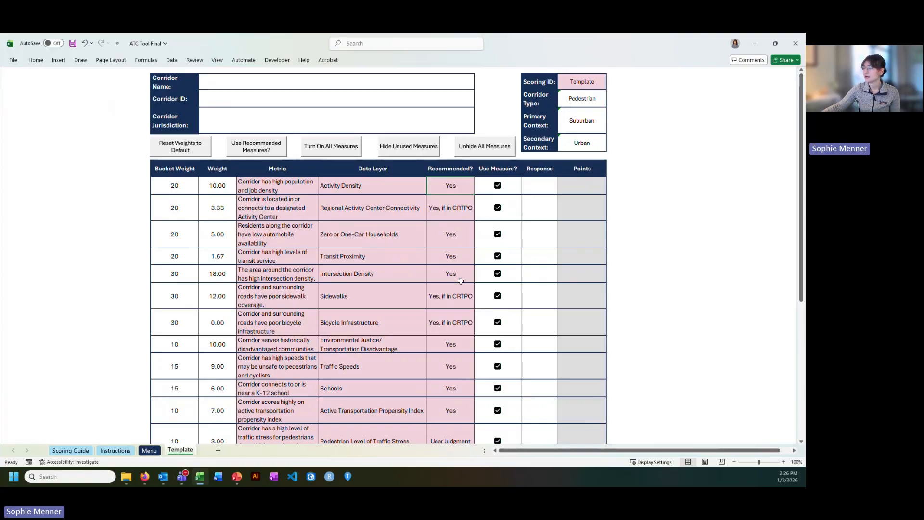
{"action": "scroll", "coordinate": [456, 272], "scroll_direction": "down", "scroll_amount": 2}
{"action": "scroll", "coordinate": [454, 260], "scroll_direction": "down", "scroll_amount": 3}
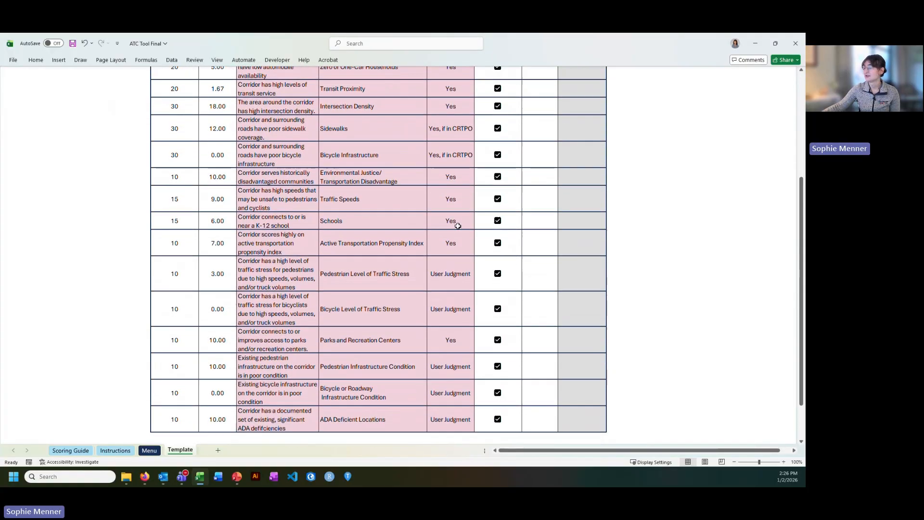
{"action": "scroll", "coordinate": [465, 269], "scroll_direction": "down", "scroll_amount": 1}
{"action": "left_click_drag", "start_coordinate": [454, 247], "coordinate": [454, 293]}
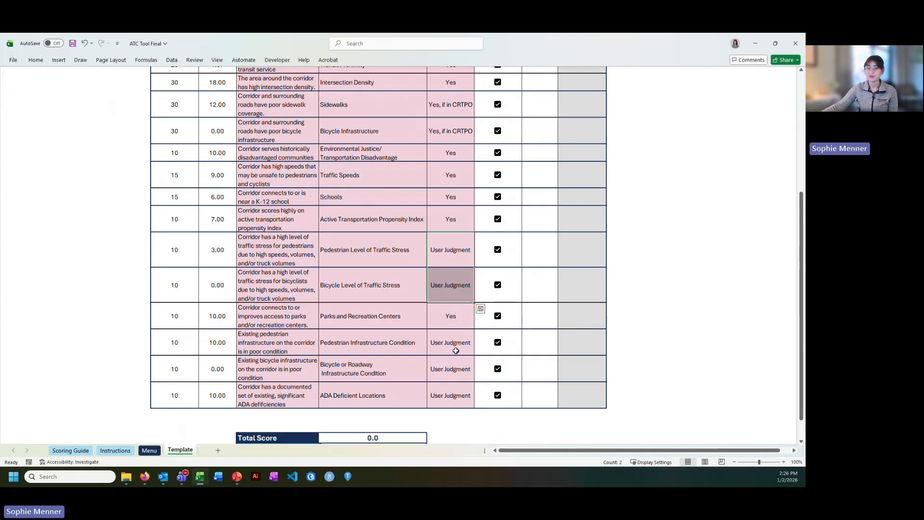
{"action": "left_click_drag", "start_coordinate": [444, 339], "coordinate": [453, 387]}
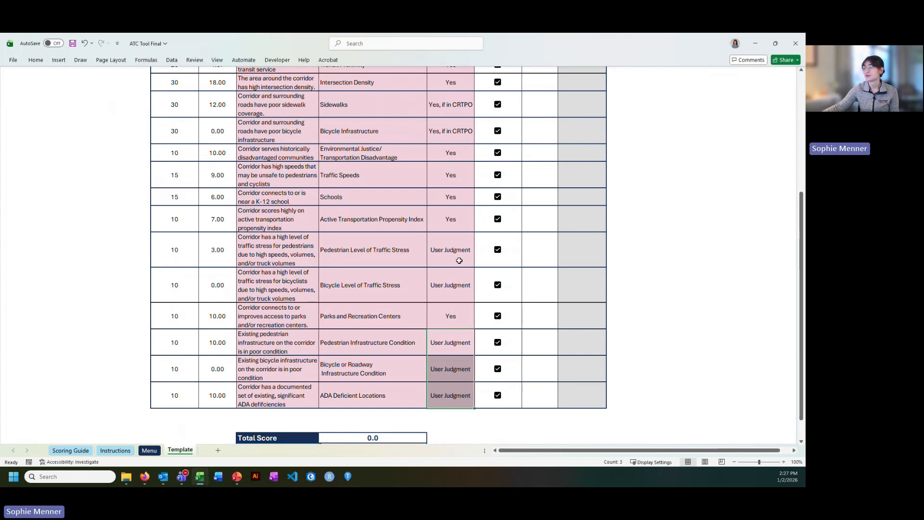
{"action": "scroll", "coordinate": [437, 276], "scroll_direction": "up", "scroll_amount": 5}
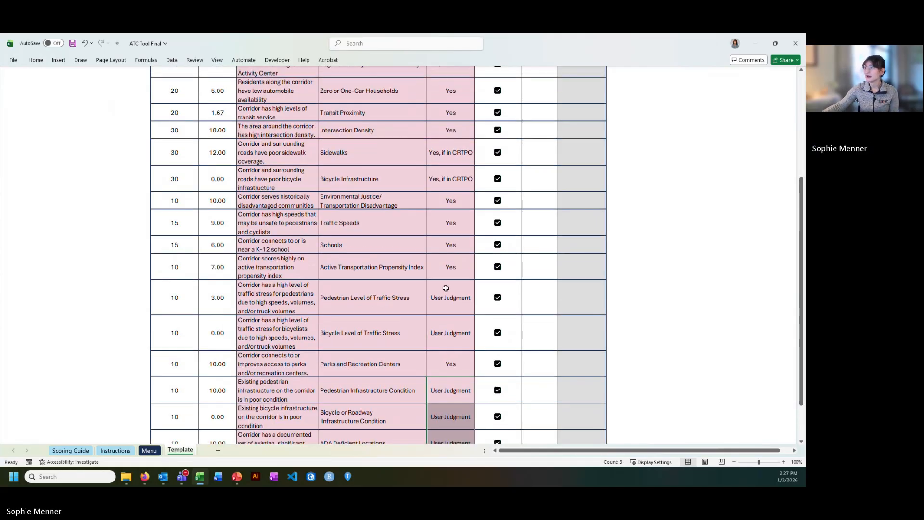
{"action": "scroll", "coordinate": [448, 318], "scroll_direction": "down", "scroll_amount": 4}
{"action": "left_click_drag", "start_coordinate": [451, 284], "coordinate": [453, 371]}
{"action": "scroll", "coordinate": [457, 298], "scroll_direction": "down", "scroll_amount": 1}
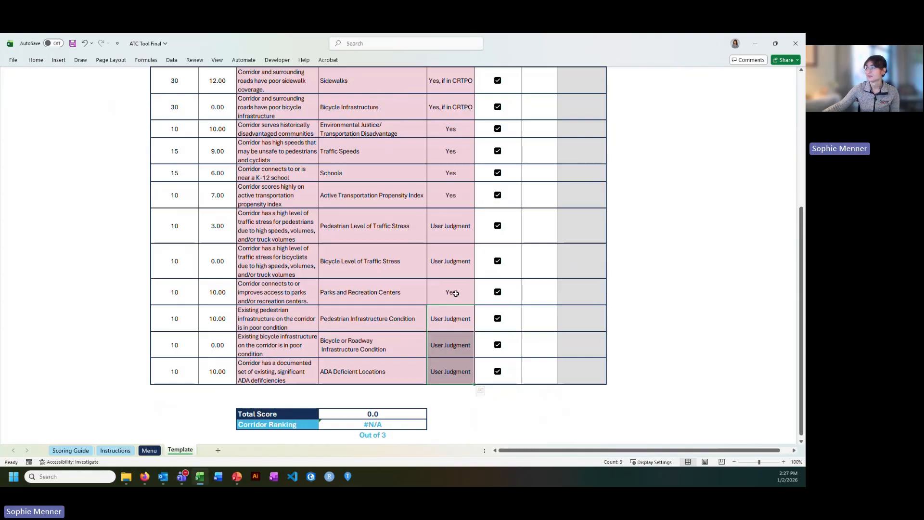
{"action": "scroll", "coordinate": [455, 293], "scroll_direction": "up", "scroll_amount": 5}
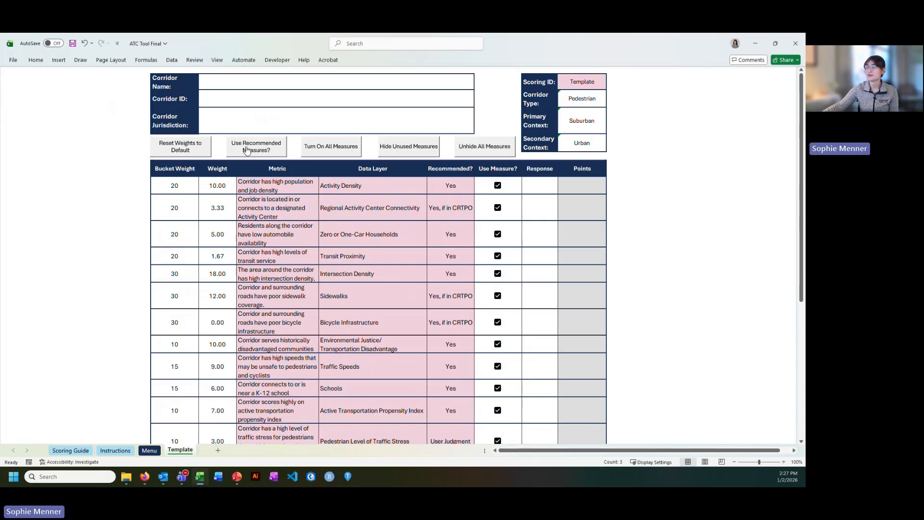
Apply only the recommended measures in the template.
{"action": "left_click", "coordinate": [264, 148]}
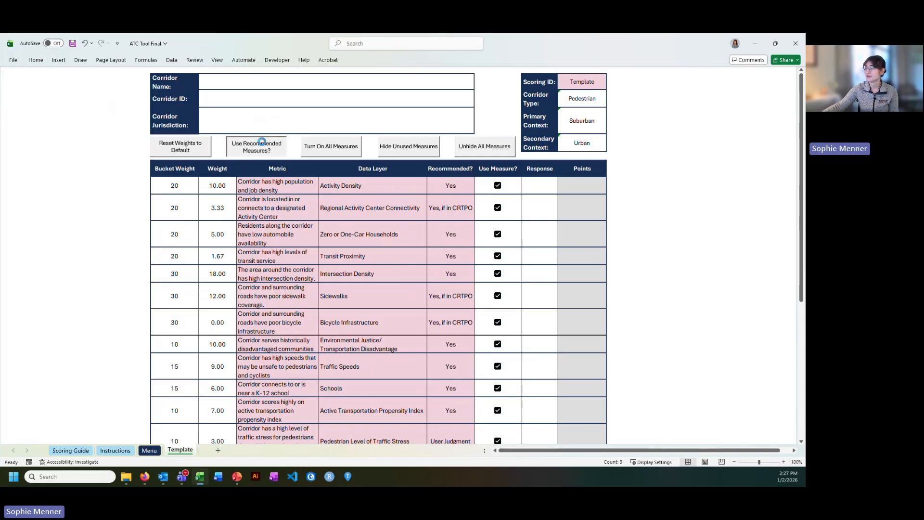
{"action": "scroll", "coordinate": [411, 285], "scroll_direction": "down", "scroll_amount": 2}
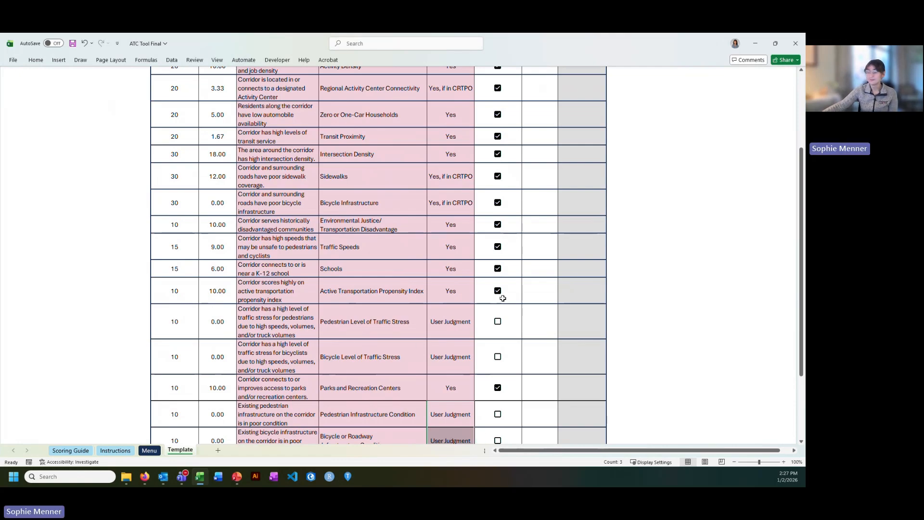
{"action": "scroll", "coordinate": [464, 314], "scroll_direction": "up", "scroll_amount": 3}
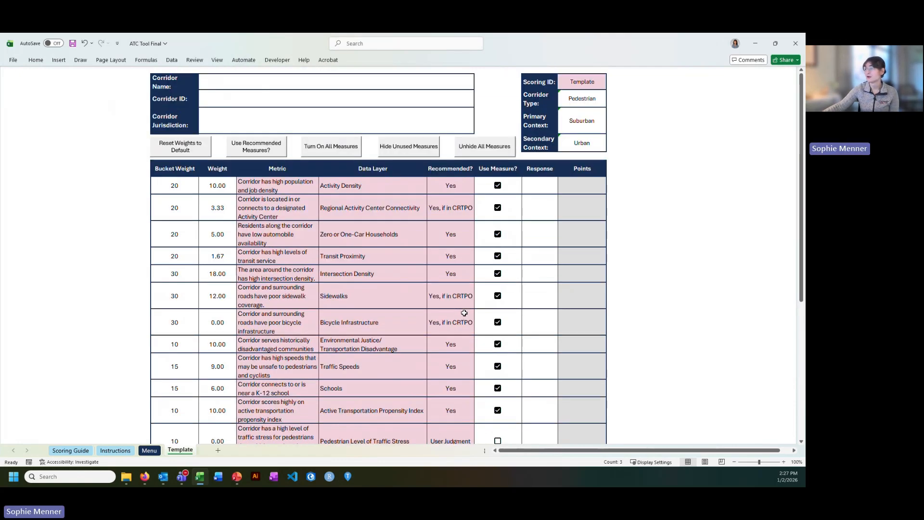
Turn off the unwanted measures, keeping Activity Density, Sidewalks, Traffic Speeds, Schools and Parks and Recreation Centers.
{"action": "left_click", "coordinate": [499, 206]}
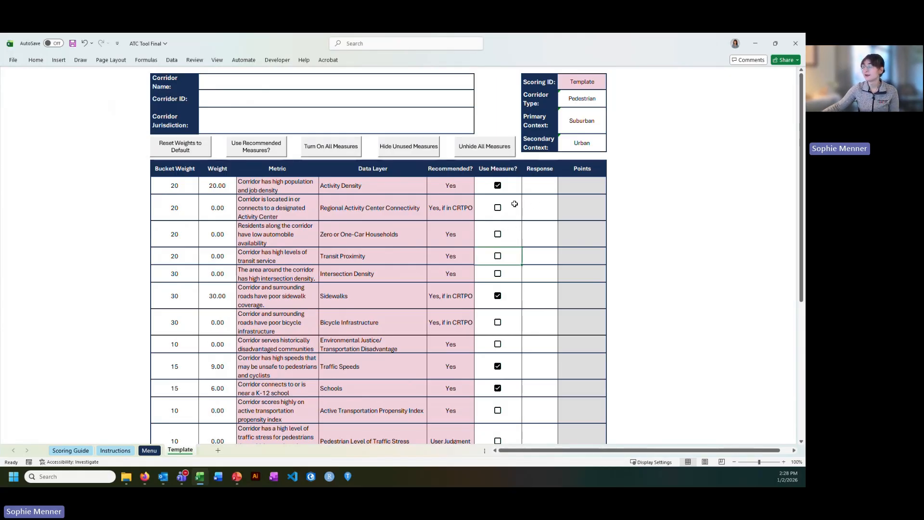
{"action": "scroll", "coordinate": [513, 225], "scroll_direction": "down", "scroll_amount": 5}
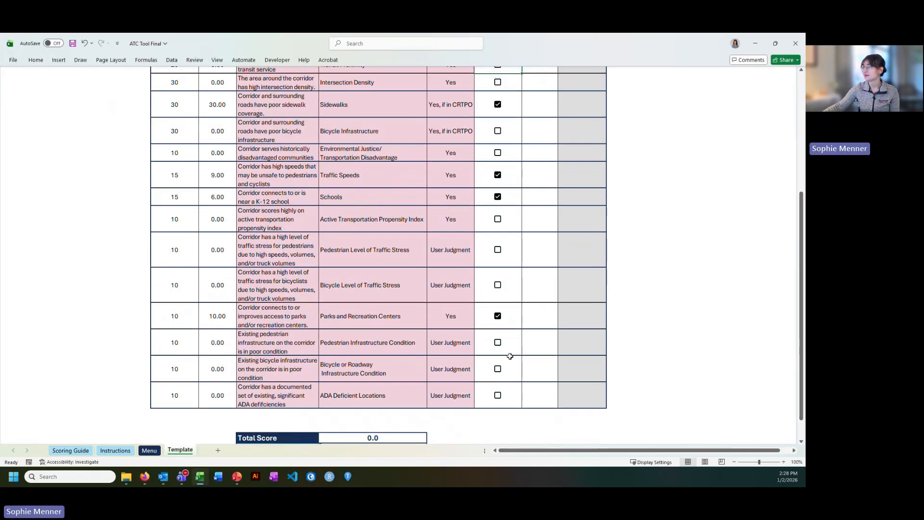
{"action": "scroll", "coordinate": [515, 318], "scroll_direction": "up", "scroll_amount": 3}
{"action": "scroll", "coordinate": [517, 328], "scroll_direction": "up", "scroll_amount": 2}
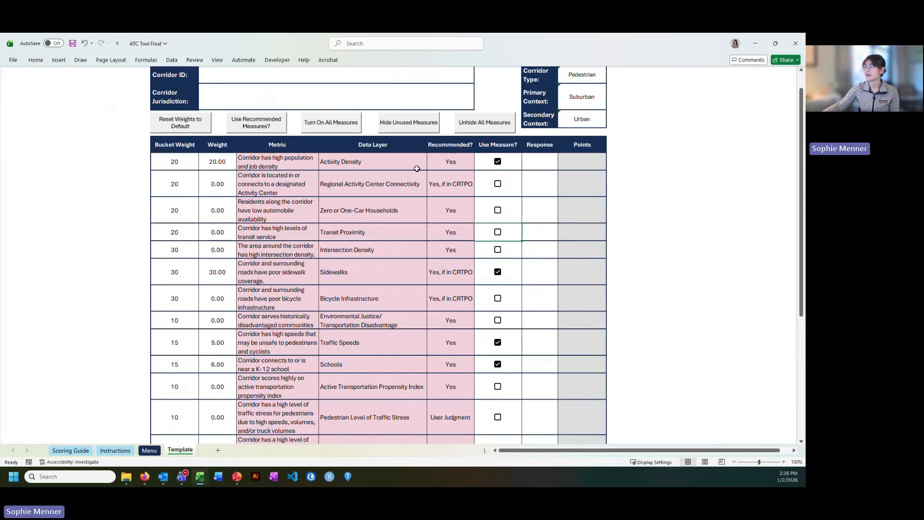
Hide the unused measures and then unhide all measures again.
{"action": "left_click", "coordinate": [413, 126]}
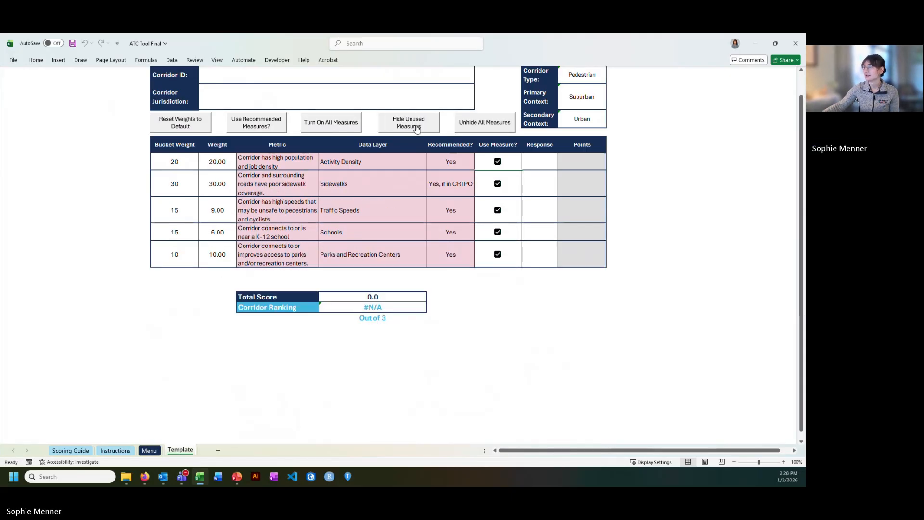
{"action": "scroll", "coordinate": [433, 284], "scroll_direction": "up", "scroll_amount": 1}
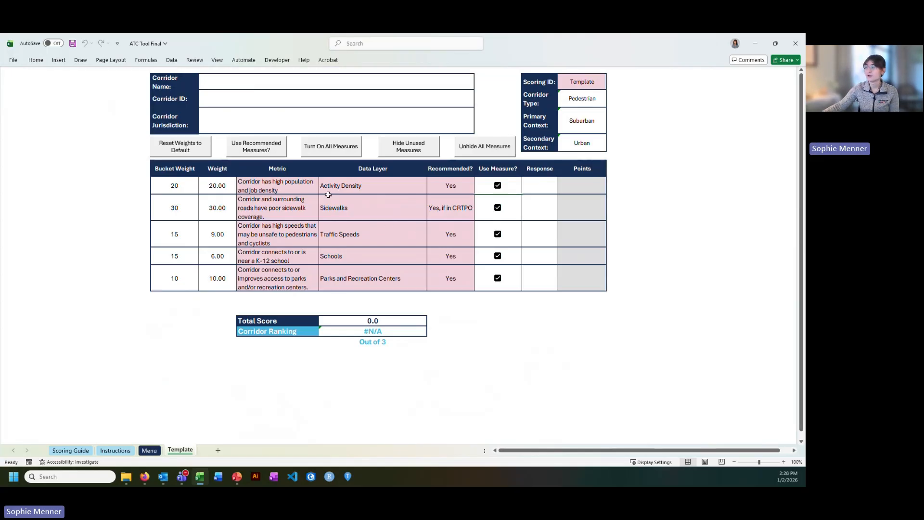
{"action": "left_click", "coordinate": [474, 146]}
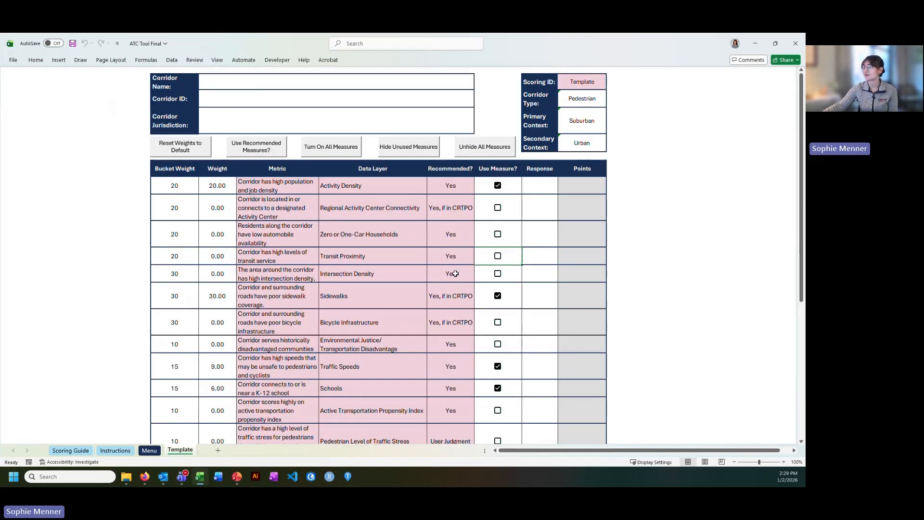
Hide the unused measures in the template.
{"action": "scroll", "coordinate": [445, 257], "scroll_direction": "down", "scroll_amount": 4}
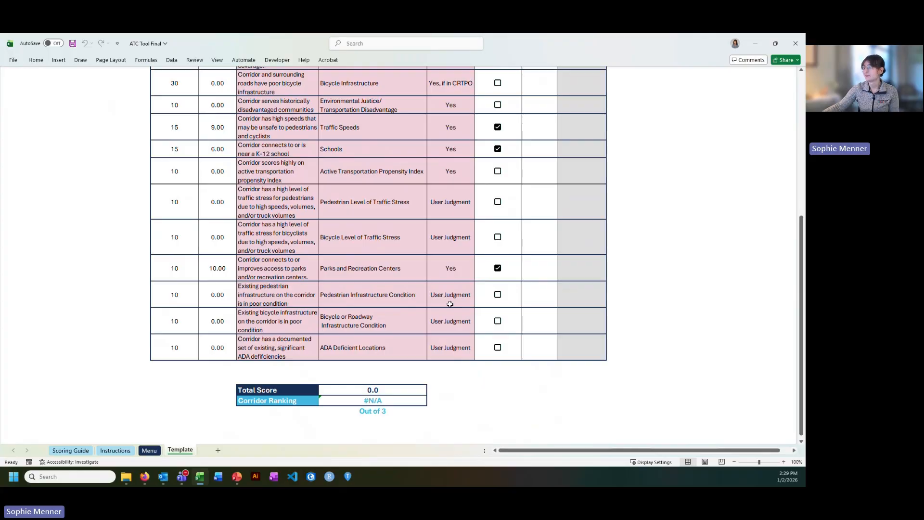
{"action": "scroll", "coordinate": [449, 303], "scroll_direction": "up", "scroll_amount": 4}
{"action": "left_click", "coordinate": [406, 147]}
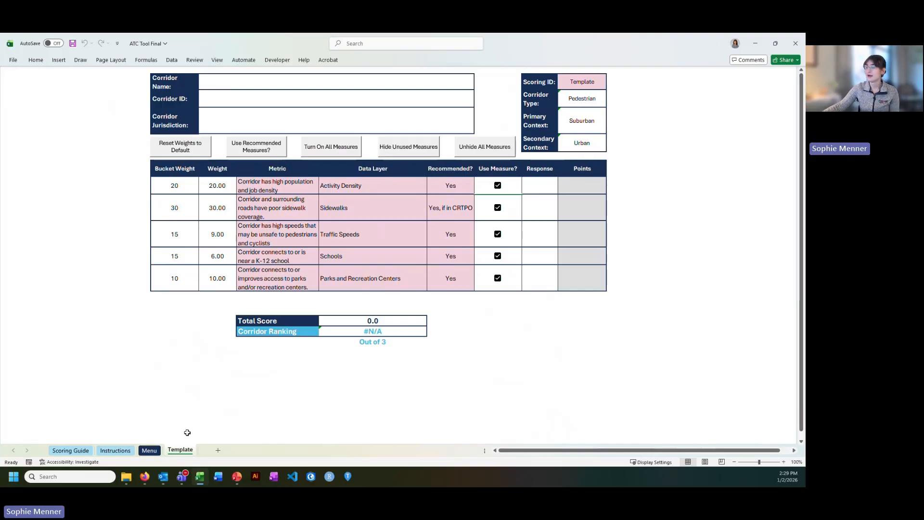
Generate the corridor scoring sheets from the Menu sheet.
{"action": "left_click", "coordinate": [149, 450]}
{"action": "left_click", "coordinate": [639, 220]}
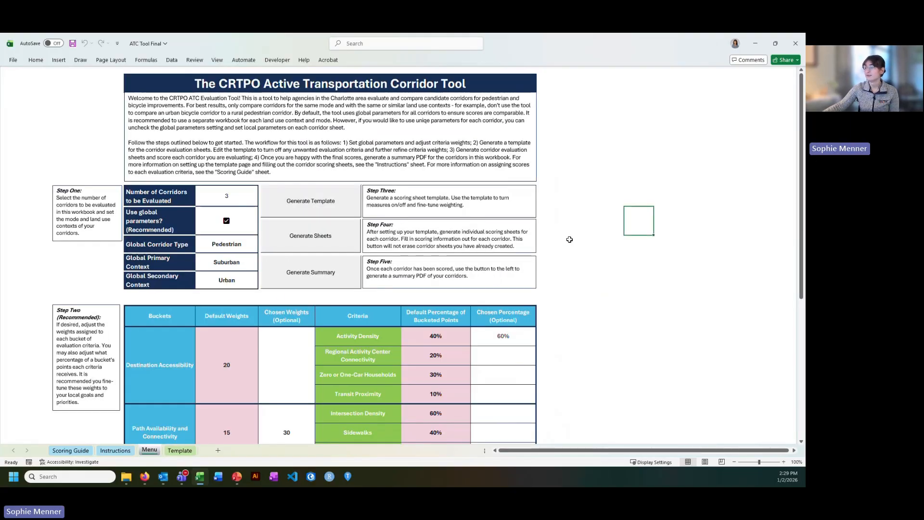
{"action": "left_click", "coordinate": [319, 239]}
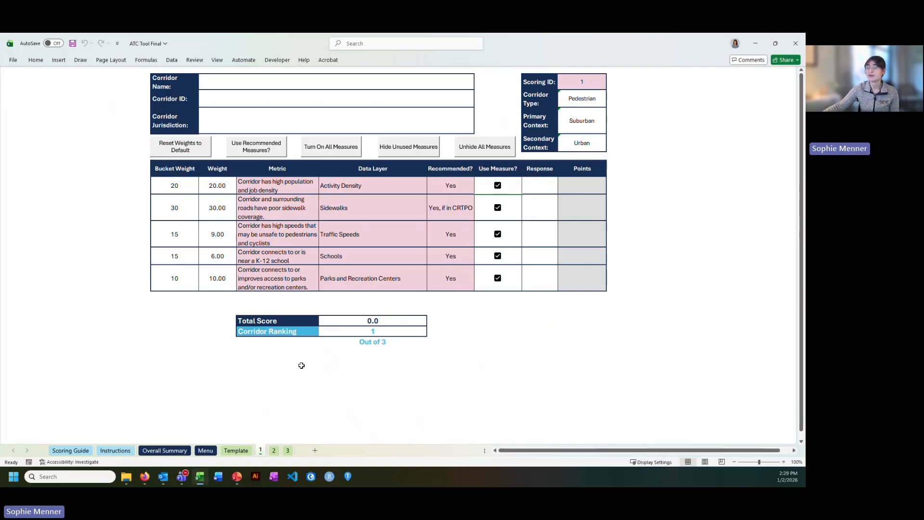
Review the Overall Summary sheet, then return to the first corridor scoring sheet.
{"action": "left_click", "coordinate": [178, 450]}
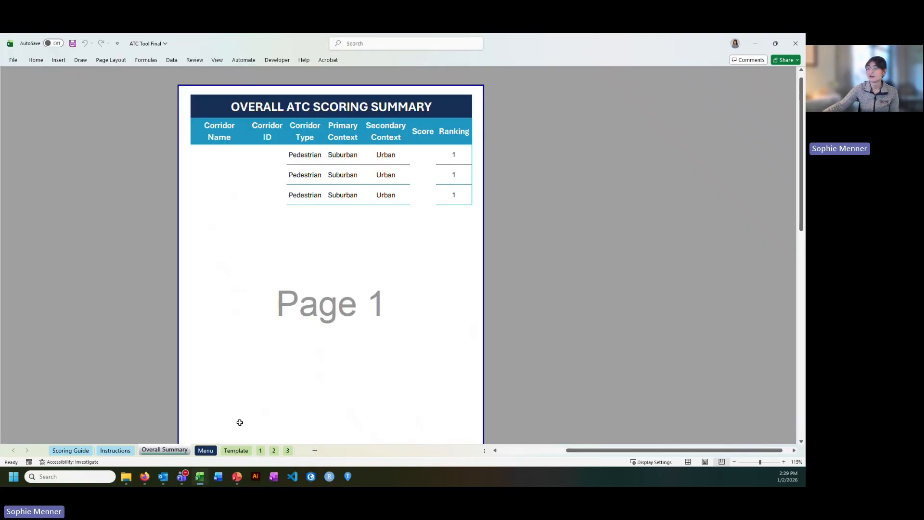
{"action": "left_click", "coordinate": [260, 451]}
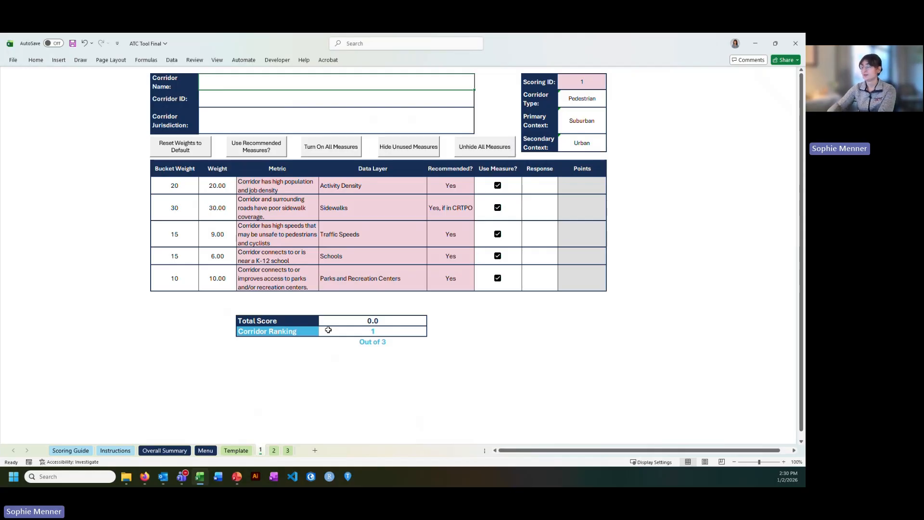
Fill in the first corridor's details: name Peachtree Rd, ID ATC-1, and jurisdiction CRTPO.
{"action": "type", "text": "Peach"}
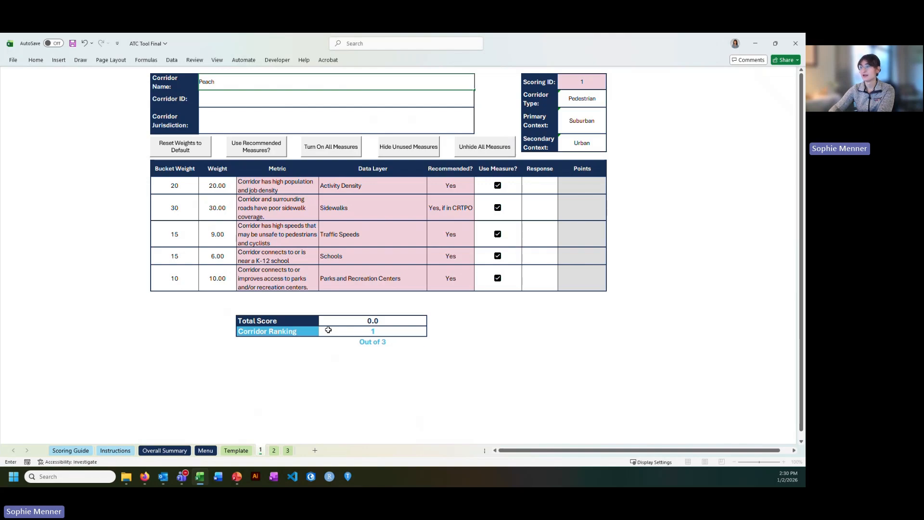
{"action": "type", "text": "tree Rd"}
{"action": "key", "text": "Return"}
{"action": "type", "text": "ATC-p"}
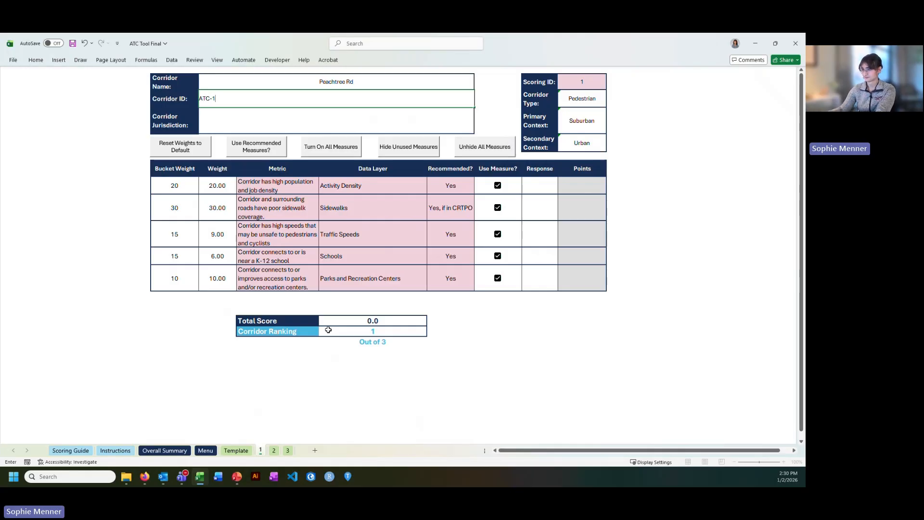
{"action": "key", "text": "Return"}
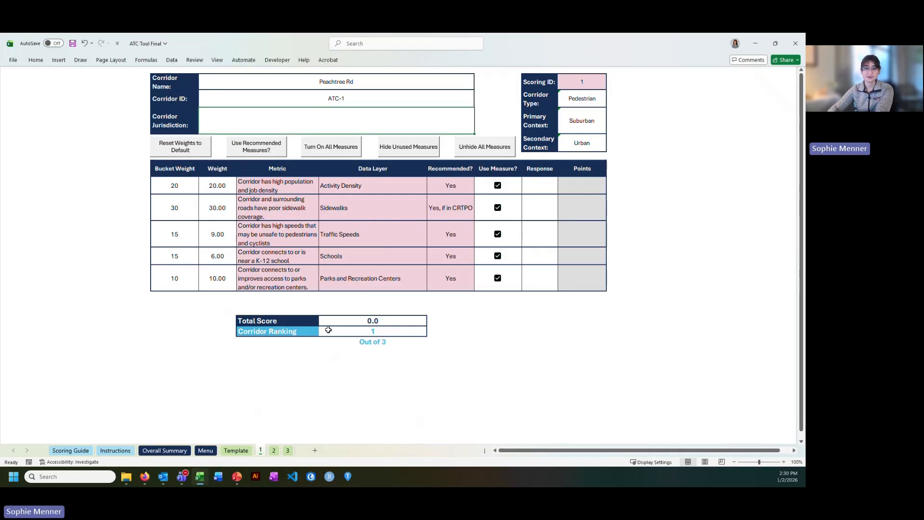
{"action": "type", "text": "CRTPO"}
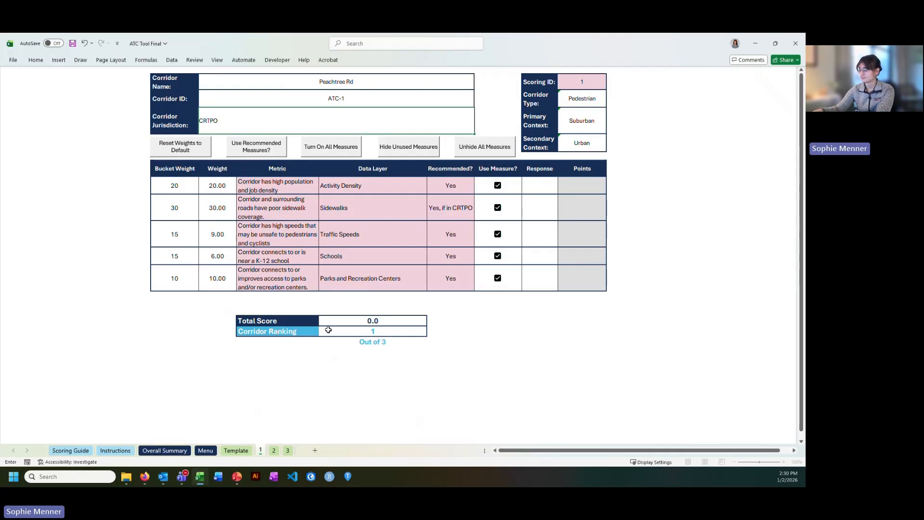
{"action": "left_click", "coordinate": [524, 184]}
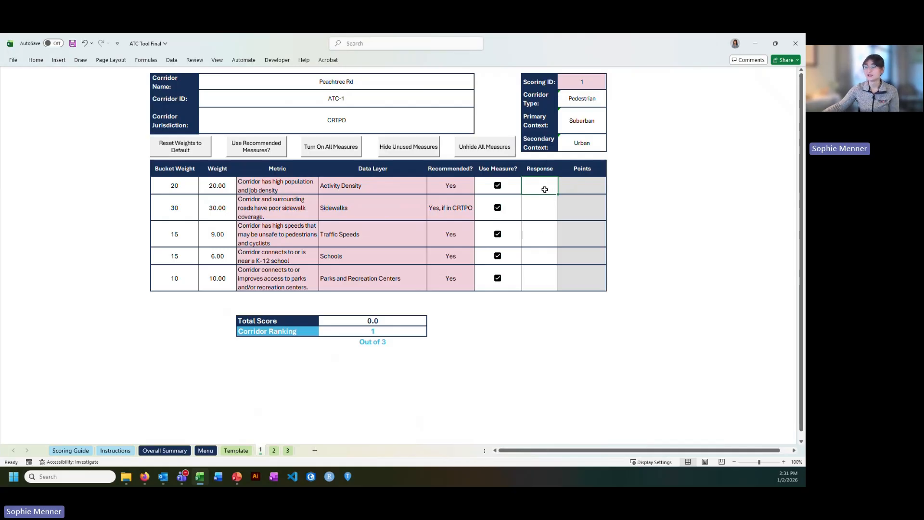
Open the Scoring Guide sheet to consult the default score ranges.
{"action": "left_click", "coordinate": [70, 450]}
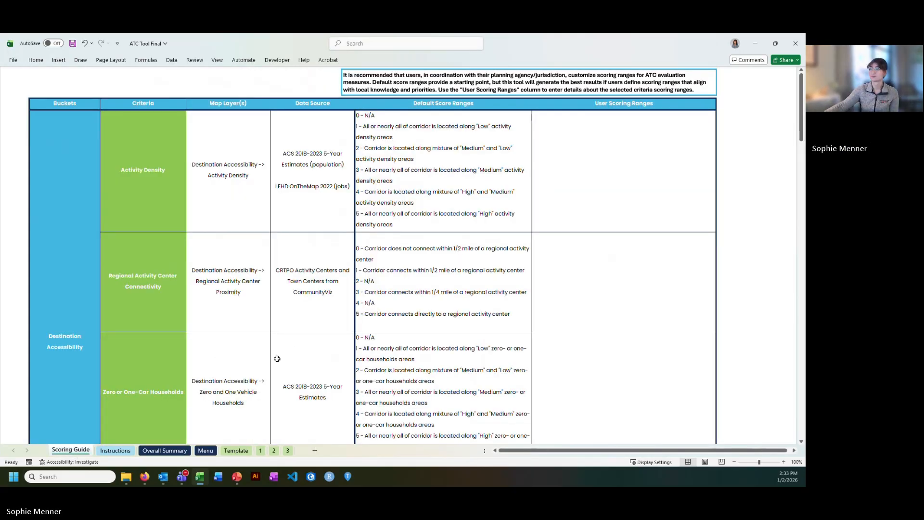
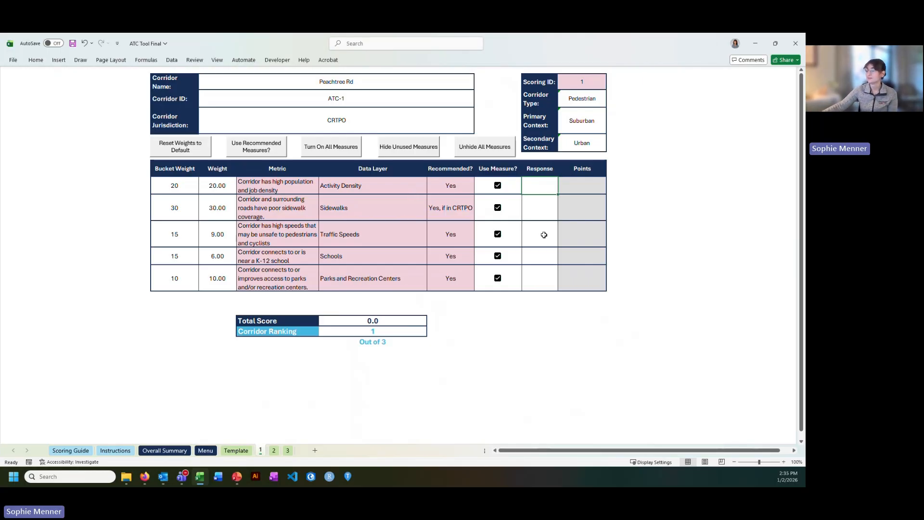
Switch to the browser's Context Viewer, open the Suburban map, and zoom in on the Charlotte corridors.
{"action": "left_click", "coordinate": [144, 484]}
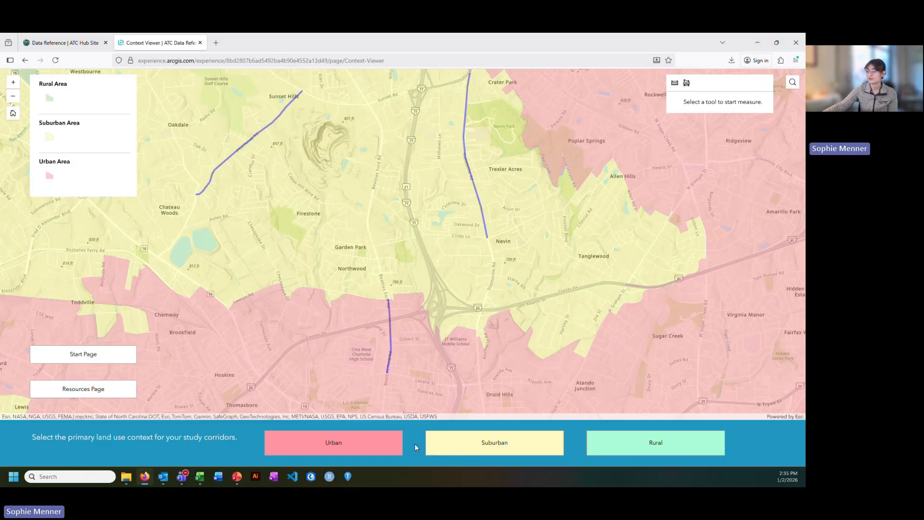
{"action": "left_click", "coordinate": [463, 445]}
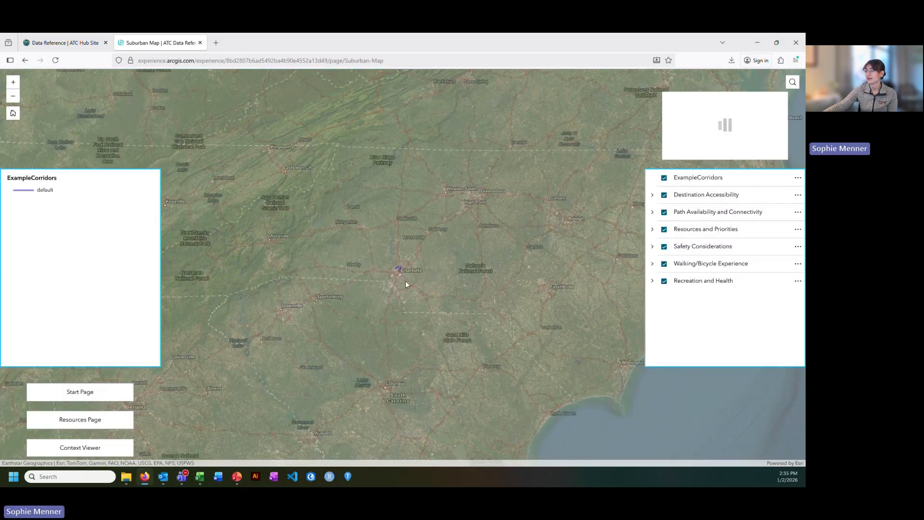
{"action": "scroll", "coordinate": [399, 276], "scroll_direction": "up", "scroll_amount": 2}
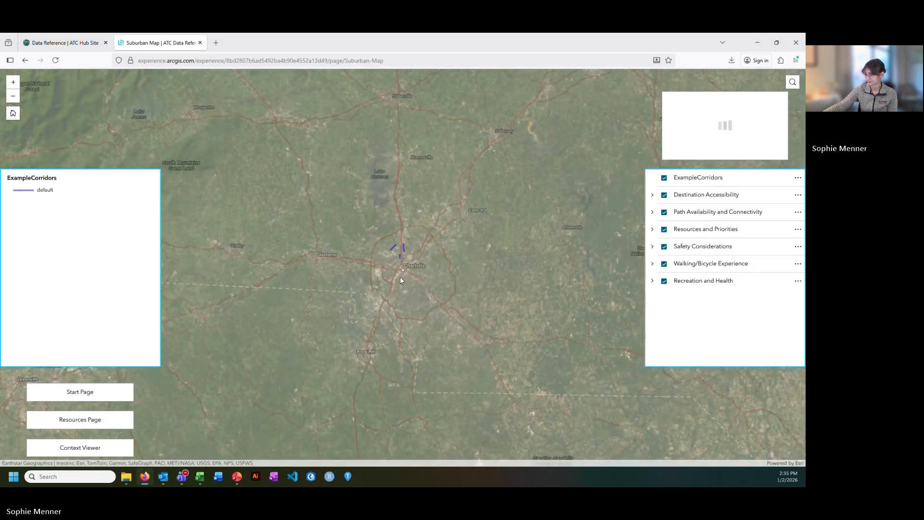
{"action": "scroll", "coordinate": [403, 250], "scroll_direction": "up", "scroll_amount": 2}
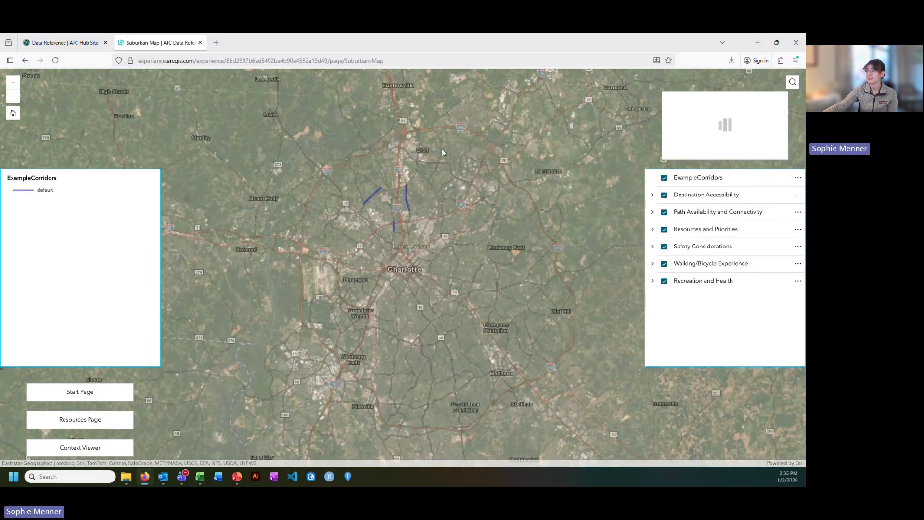
{"action": "left_click_drag", "start_coordinate": [441, 149], "coordinate": [442, 177]}
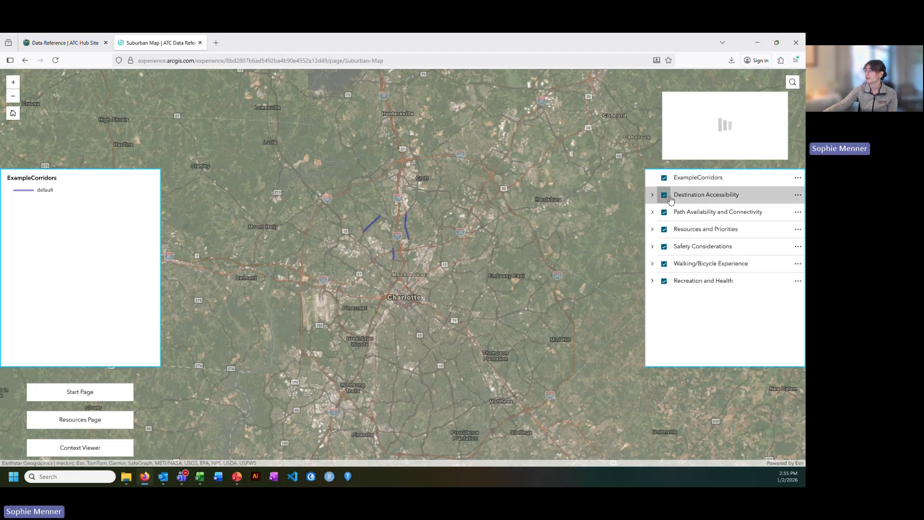
Expand each map layer group to browse its data layers, then collapse them again.
{"action": "left_click", "coordinate": [653, 197]}
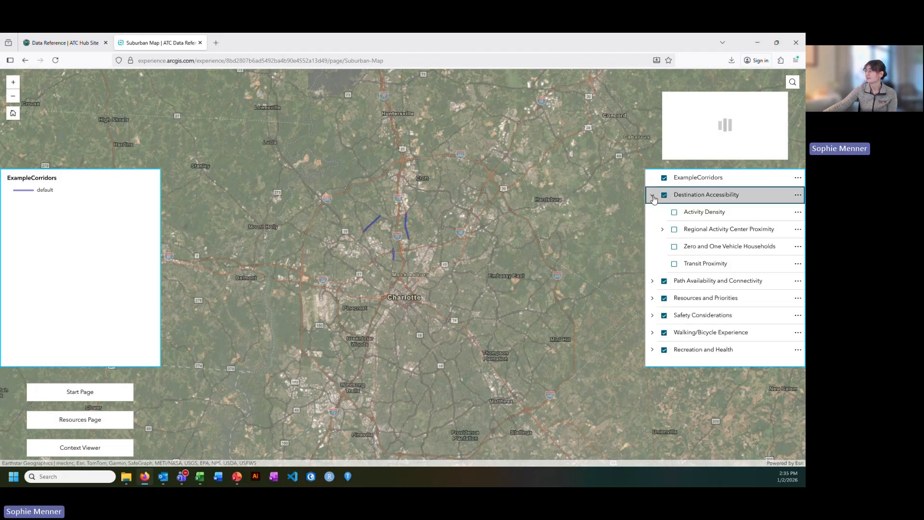
{"action": "left_click", "coordinate": [652, 281]}
{"action": "scroll", "coordinate": [693, 246], "scroll_direction": "down", "scroll_amount": 1}
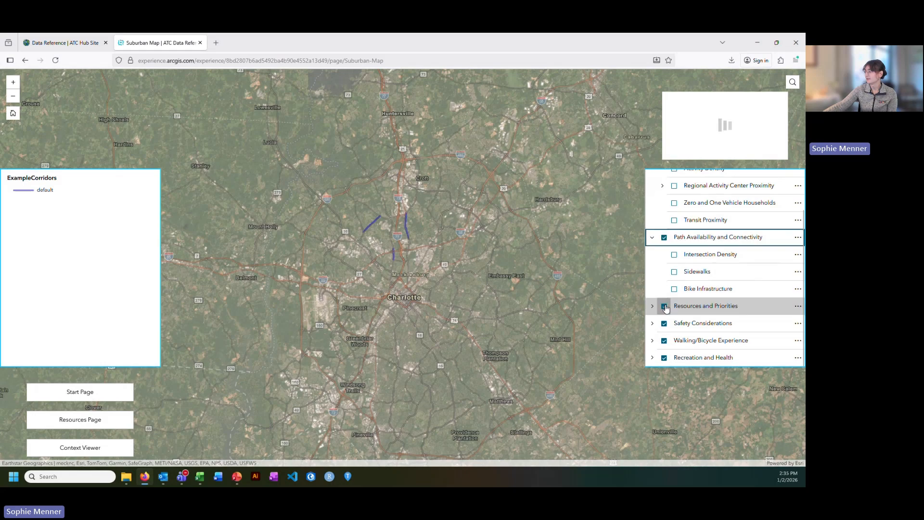
{"action": "left_click", "coordinate": [652, 306]}
{"action": "scroll", "coordinate": [698, 272], "scroll_direction": "down", "scroll_amount": 1}
{"action": "left_click", "coordinate": [652, 322]}
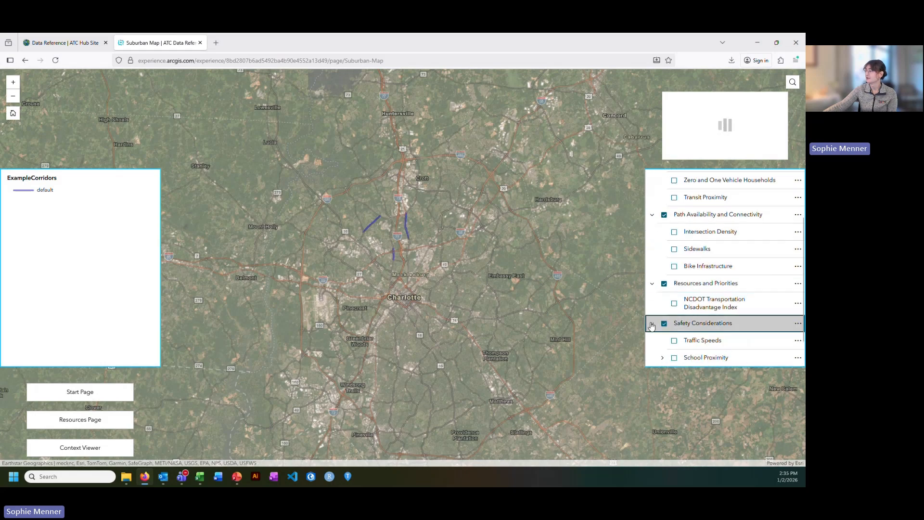
{"action": "scroll", "coordinate": [669, 313], "scroll_direction": "down", "scroll_amount": 2}
{"action": "left_click", "coordinate": [653, 340]}
{"action": "scroll", "coordinate": [682, 337], "scroll_direction": "down", "scroll_amount": 1}
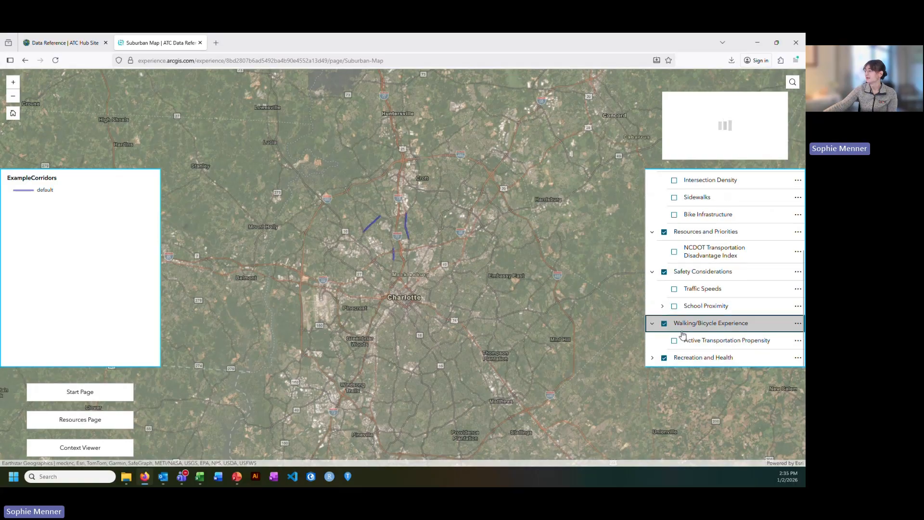
{"action": "left_click", "coordinate": [652, 357]}
{"action": "left_click", "coordinate": [652, 339]}
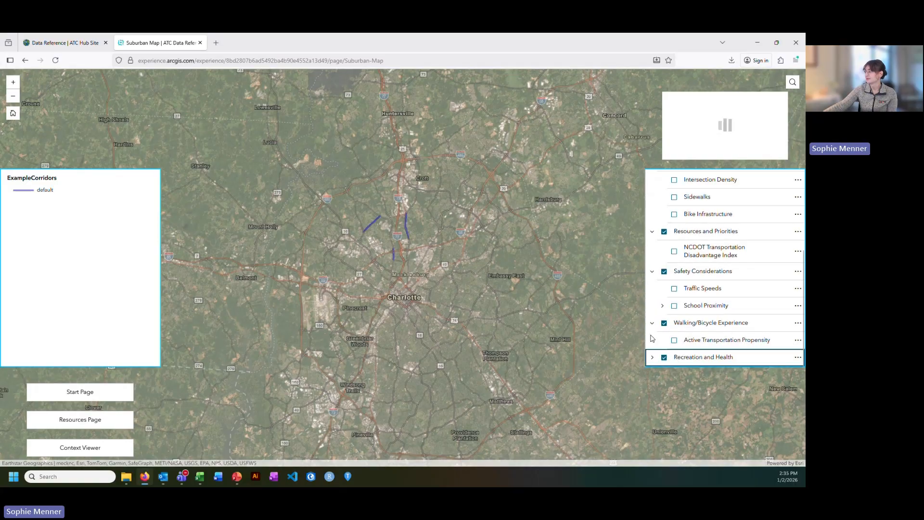
{"action": "left_click", "coordinate": [652, 322]}
{"action": "left_click", "coordinate": [652, 288]}
{"action": "left_click", "coordinate": [652, 281]}
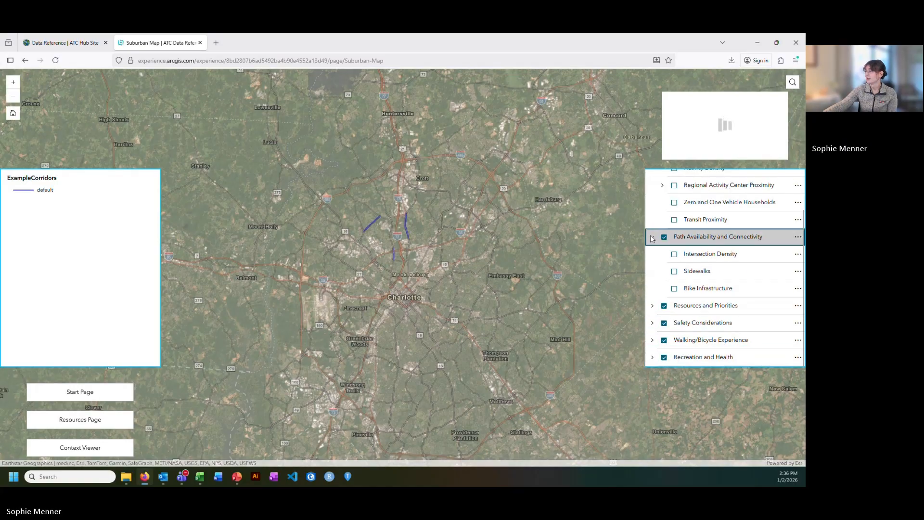
{"action": "left_click", "coordinate": [652, 237]}
{"action": "left_click", "coordinate": [652, 194]}
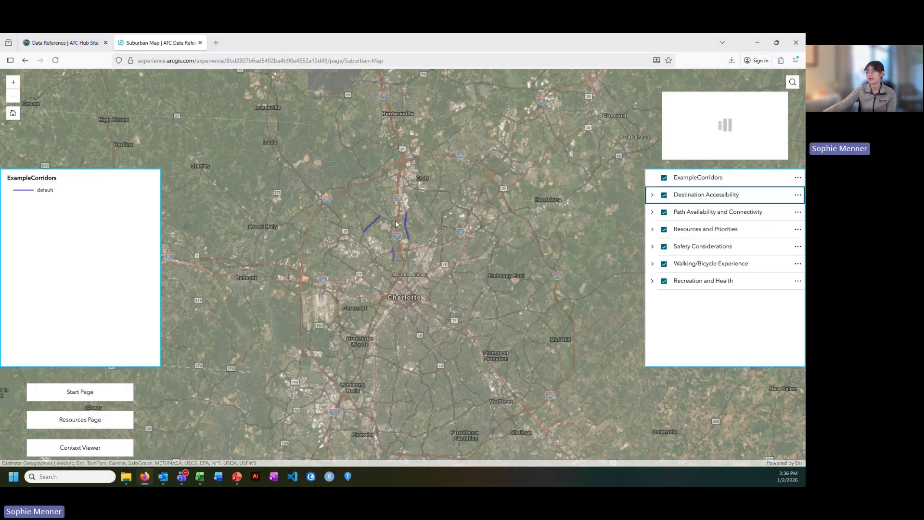
{"action": "left_click", "coordinate": [652, 196]}
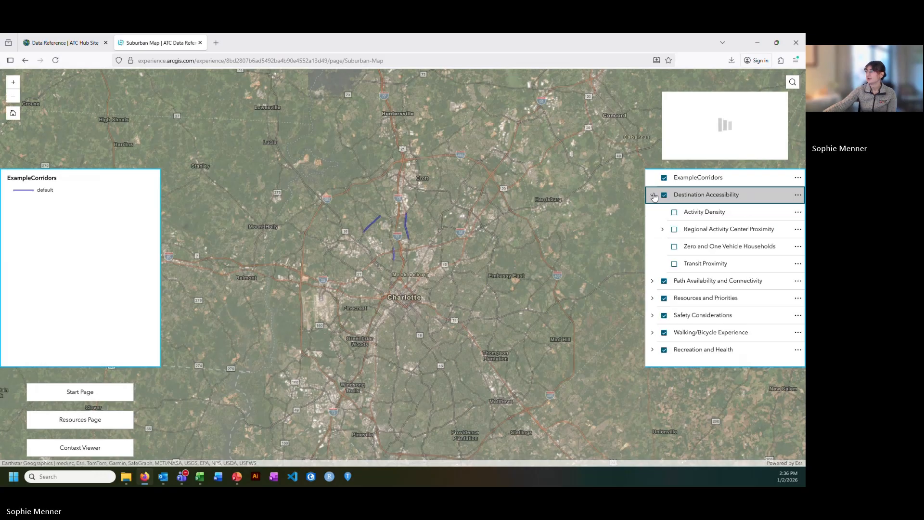
Turn on the Activity Density layer and examine its coverage along the Peachtree Rd corridor.
{"action": "left_click", "coordinate": [675, 212]}
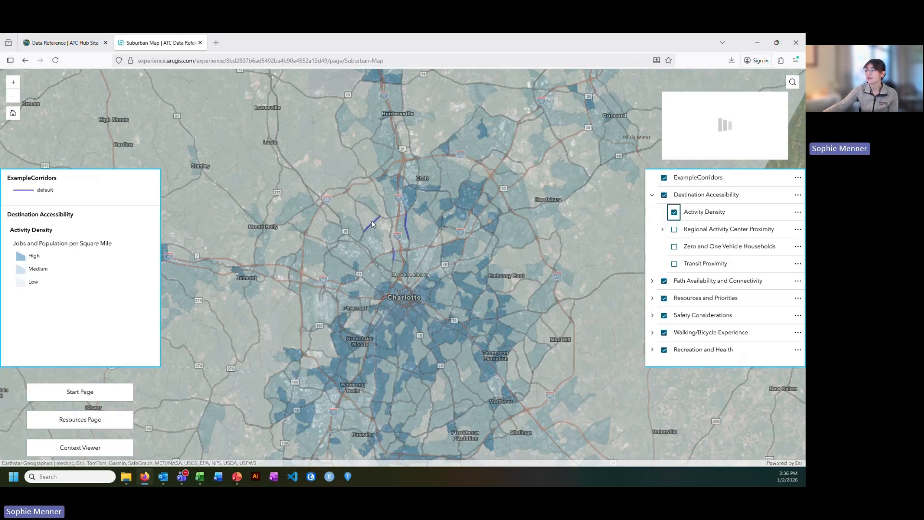
{"action": "scroll", "coordinate": [372, 224], "scroll_direction": "up", "scroll_amount": 5}
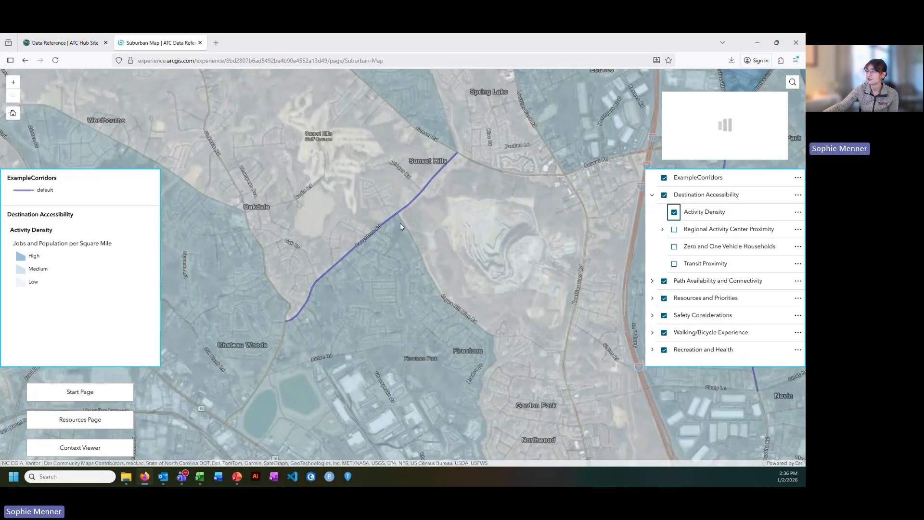
{"action": "left_click_drag", "start_coordinate": [425, 180], "coordinate": [414, 211]}
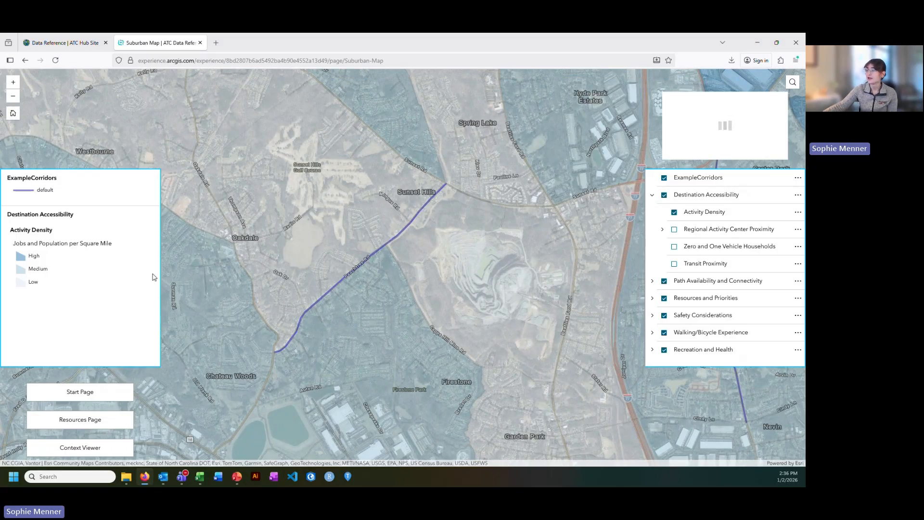
{"action": "scroll", "coordinate": [282, 345], "scroll_direction": "up", "scroll_amount": 2}
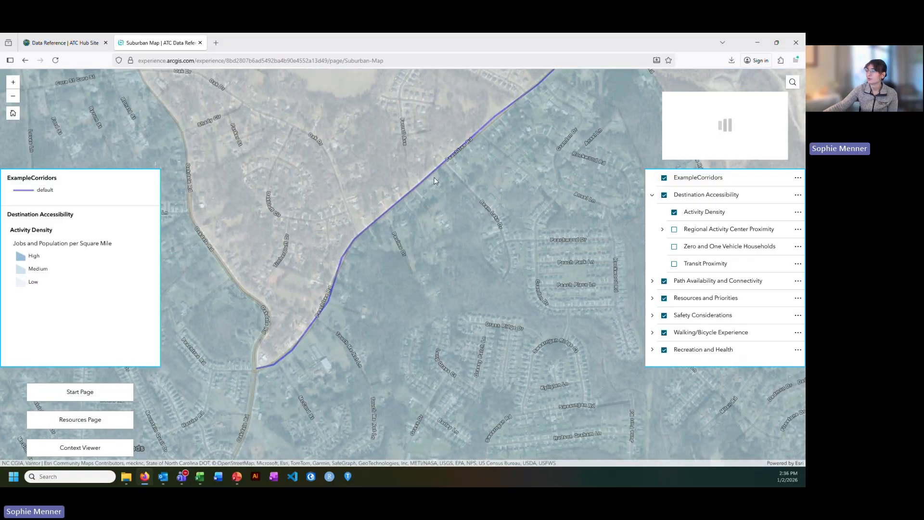
{"action": "left_click_drag", "start_coordinate": [421, 190], "coordinate": [361, 270]}
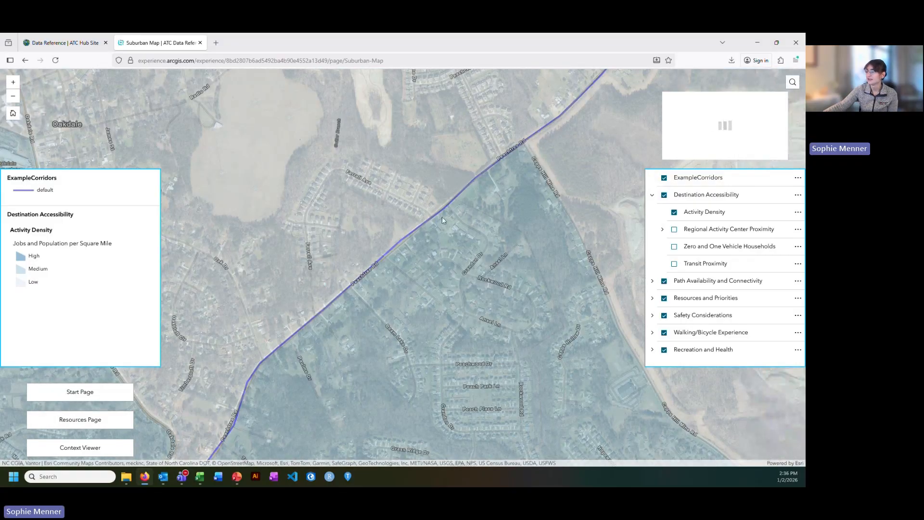
{"action": "scroll", "coordinate": [442, 217], "scroll_direction": "down", "scroll_amount": 3}
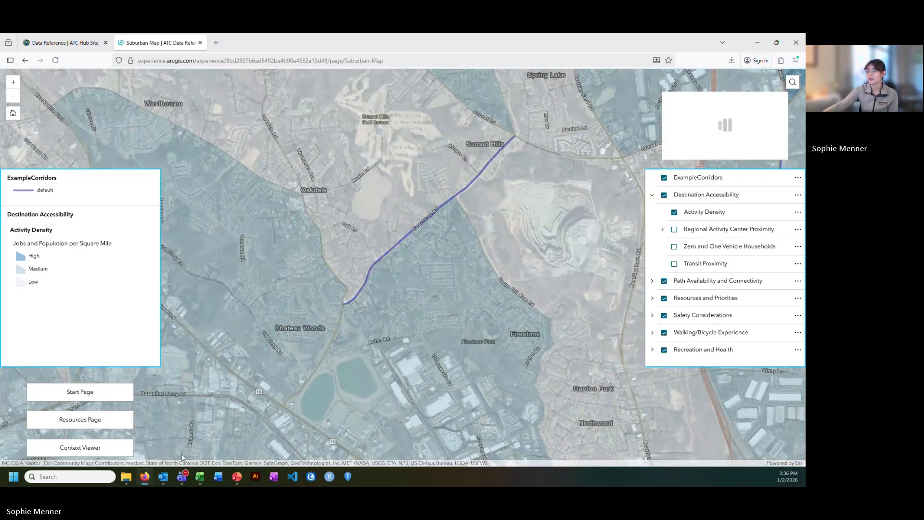
Return to the spreadsheet, consult the Scoring Guide, and enter 2 as the Activity Density response on sheet 1.
{"action": "mouse_move", "coordinate": [199, 476]}
{"action": "left_click", "coordinate": [219, 430]}
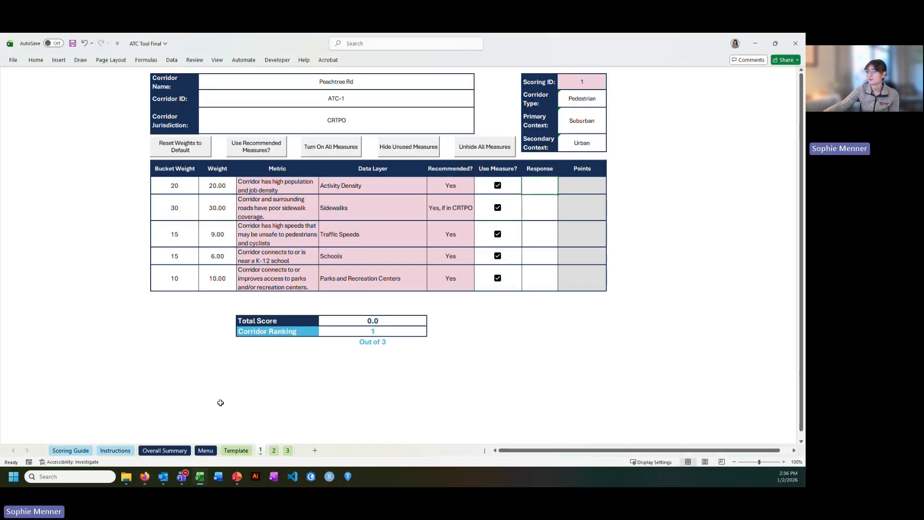
{"action": "left_click", "coordinate": [76, 452]}
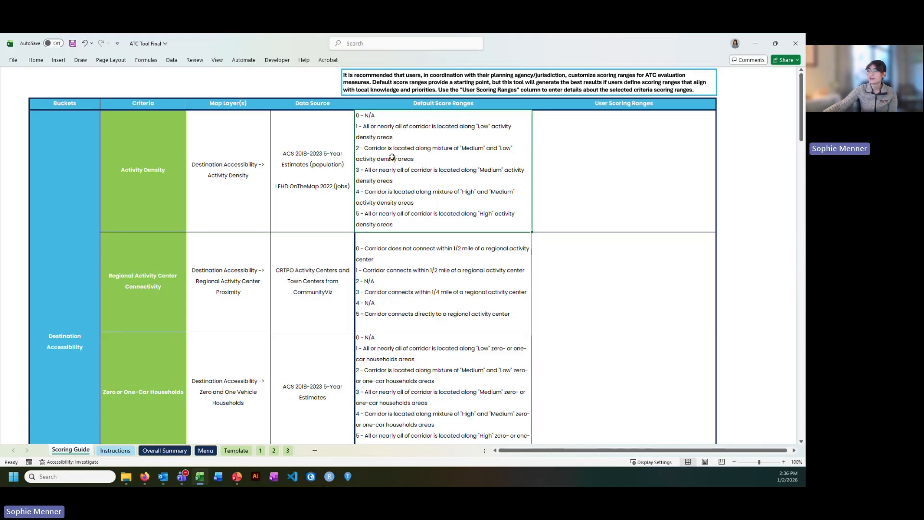
{"action": "left_click", "coordinate": [265, 451]}
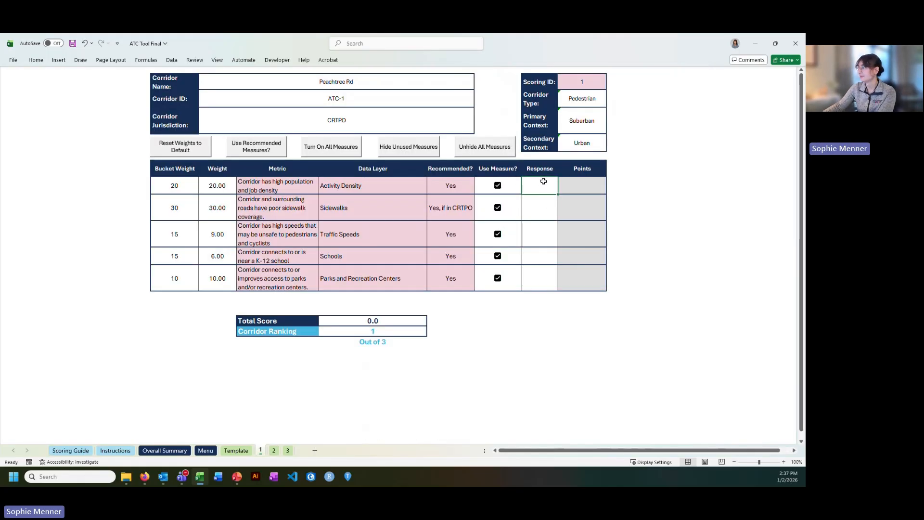
{"action": "type", "text": "2"}
{"action": "key", "text": "Return"}
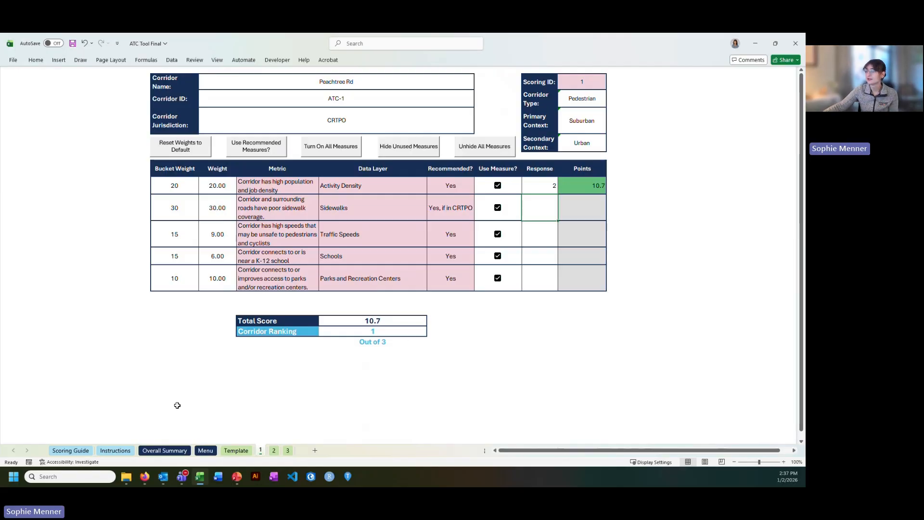
Switch to the map, turn off Activity Density, and turn on the Sidewalks layer under Path Availability and Connectivity.
{"action": "key", "text": "alt+Tab"}
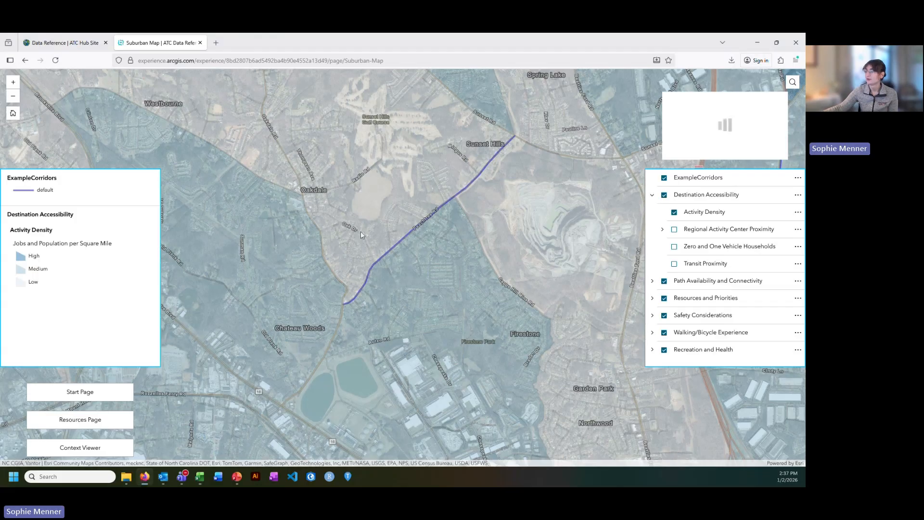
{"action": "left_click", "coordinate": [674, 213]}
{"action": "left_click", "coordinate": [652, 194]}
{"action": "left_click", "coordinate": [652, 213]}
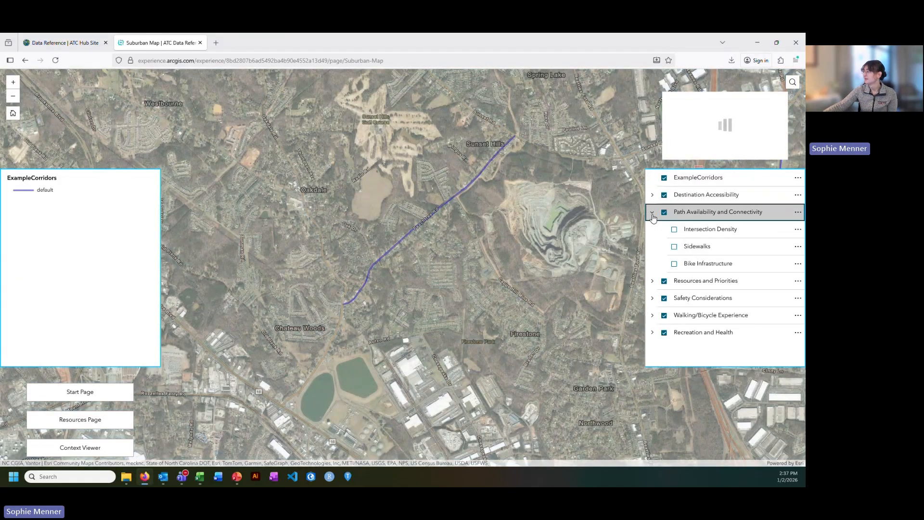
{"action": "left_click", "coordinate": [674, 246]}
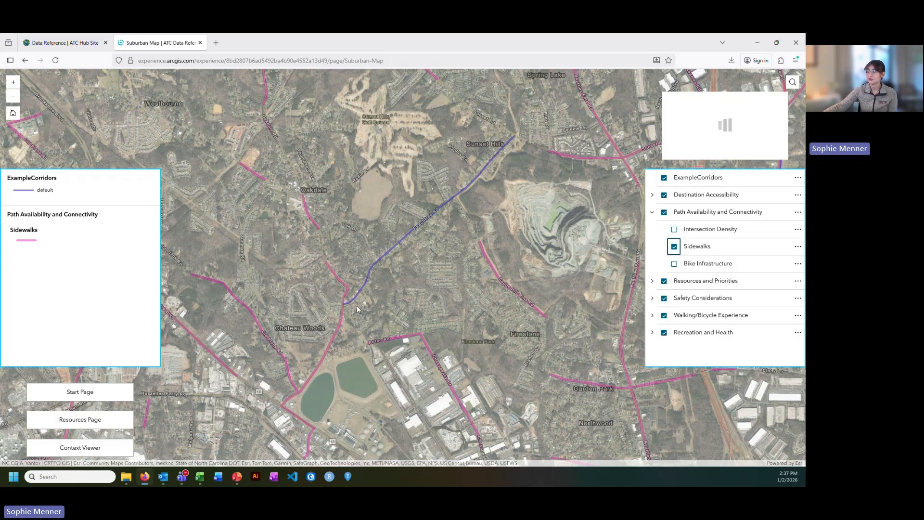
Zoom and pan along the Peachtree Rd corridor to inspect its sidewalk coverage in the aerial imagery.
{"action": "scroll", "coordinate": [354, 298], "scroll_direction": "up", "scroll_amount": 5}
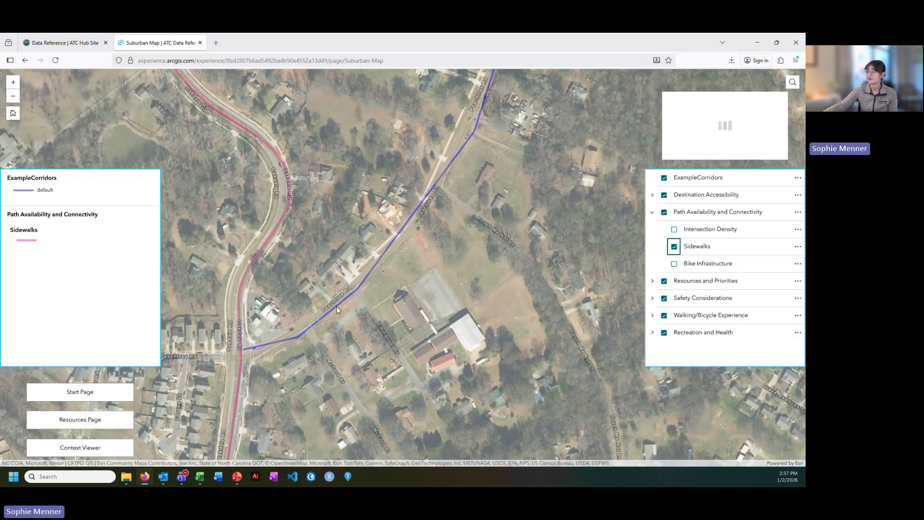
{"action": "scroll", "coordinate": [348, 310], "scroll_direction": "down", "scroll_amount": 3}
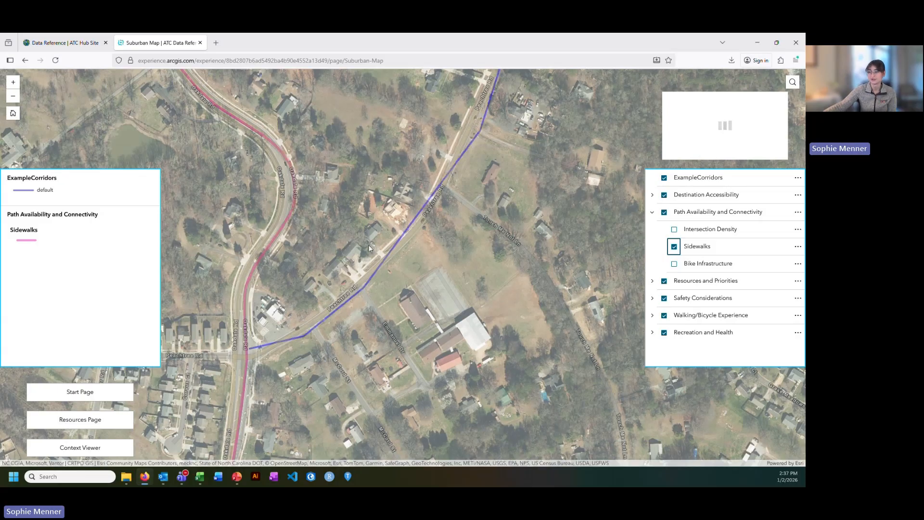
{"action": "left_click_drag", "start_coordinate": [368, 245], "coordinate": [350, 283]}
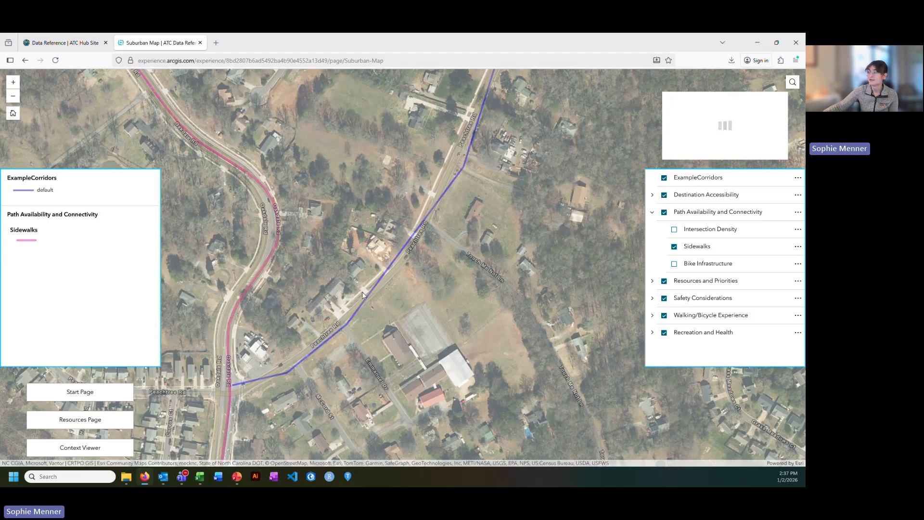
{"action": "scroll", "coordinate": [362, 292], "scroll_direction": "up", "scroll_amount": 2}
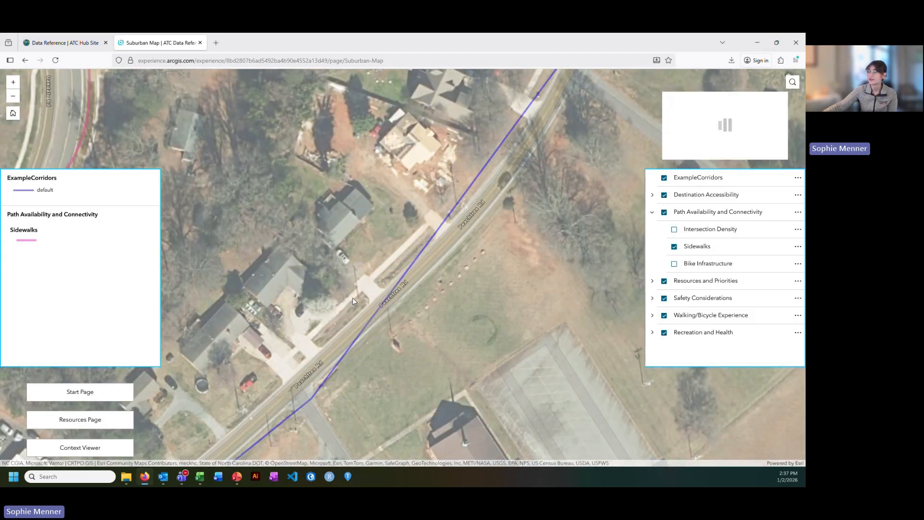
{"action": "left_click_drag", "start_coordinate": [413, 233], "coordinate": [317, 369]}
{"action": "scroll", "coordinate": [373, 271], "scroll_direction": "down", "scroll_amount": 3}
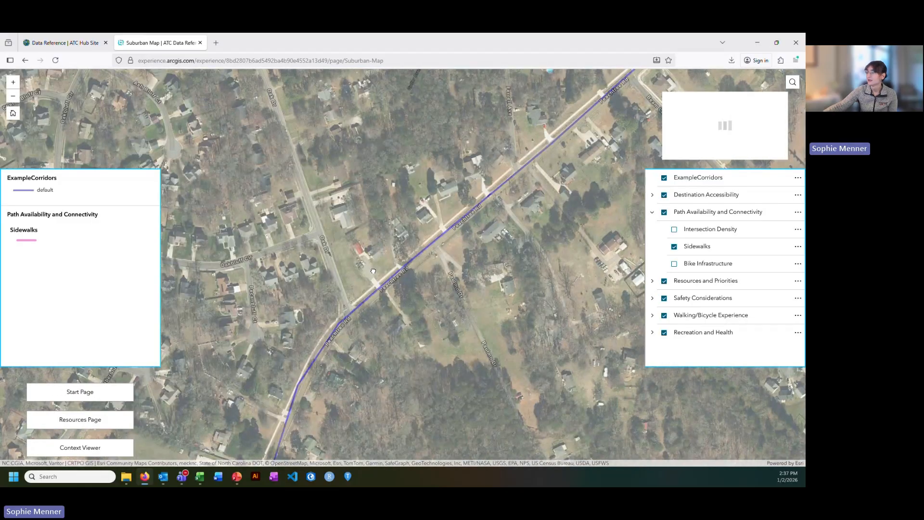
{"action": "left_click_drag", "start_coordinate": [373, 271], "coordinate": [293, 368]}
{"action": "left_click_drag", "start_coordinate": [472, 195], "coordinate": [340, 353]}
{"action": "left_click_drag", "start_coordinate": [537, 160], "coordinate": [270, 349]}
{"action": "left_click_drag", "start_coordinate": [495, 228], "coordinate": [398, 257]}
{"action": "scroll", "coordinate": [323, 328], "scroll_direction": "up", "scroll_amount": 4}
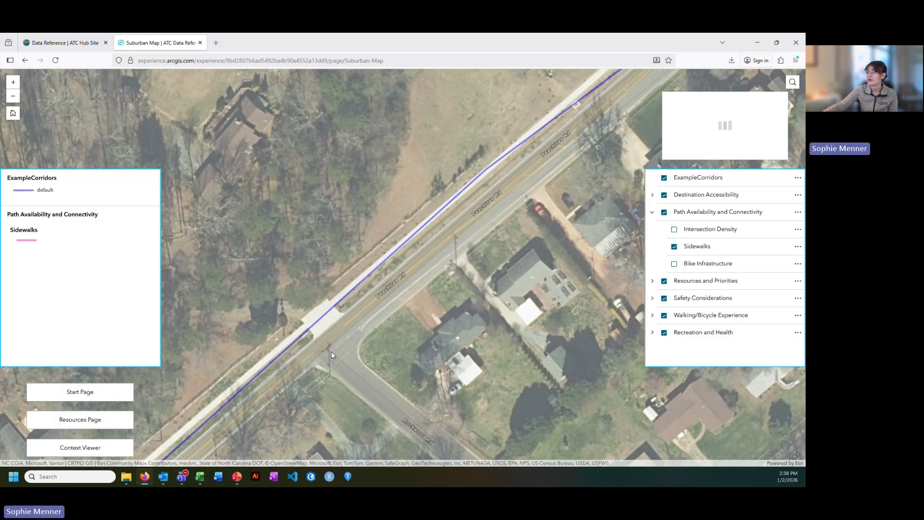
{"action": "scroll", "coordinate": [331, 355], "scroll_direction": "down", "scroll_amount": 5}
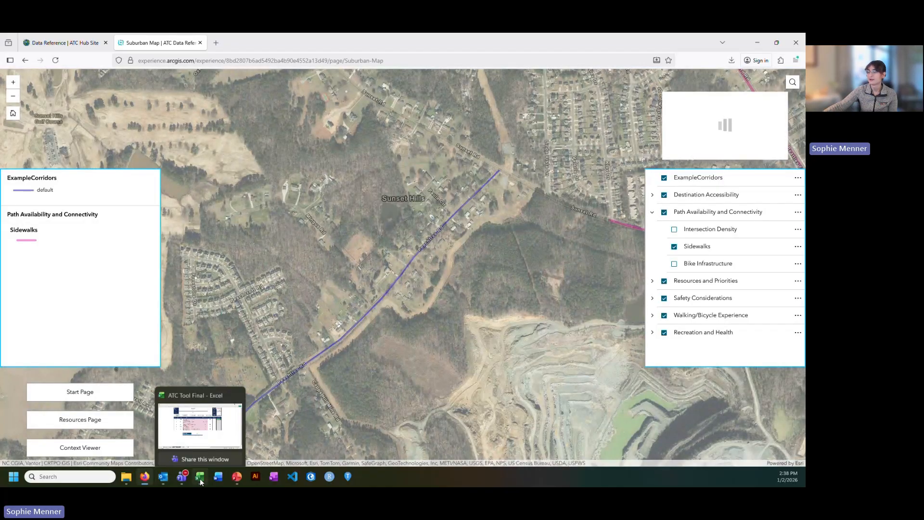
Return to the spreadsheet and scroll the Scoring Guide to the Sidewalks scoring ranges.
{"action": "left_click", "coordinate": [209, 398]}
{"action": "left_click", "coordinate": [71, 450]}
{"action": "scroll", "coordinate": [459, 217], "scroll_direction": "down", "scroll_amount": 10}
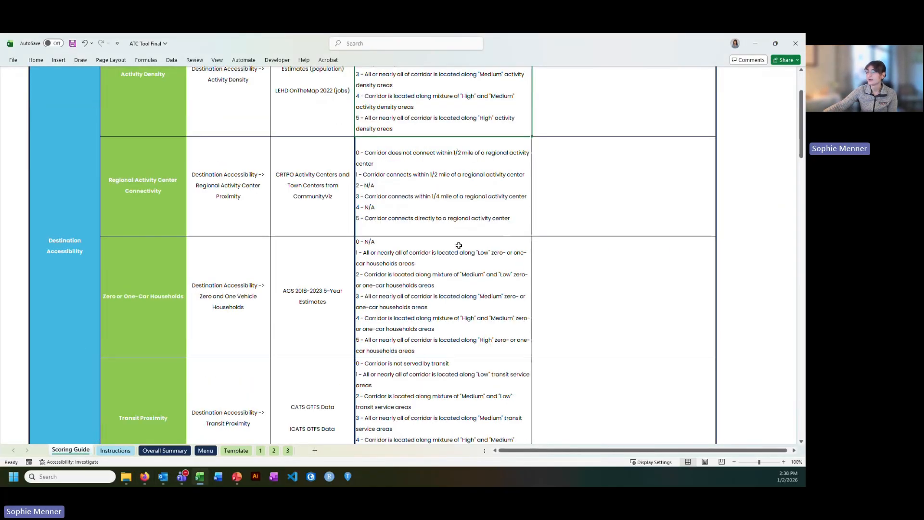
{"action": "scroll", "coordinate": [466, 258], "scroll_direction": "down", "scroll_amount": 3}
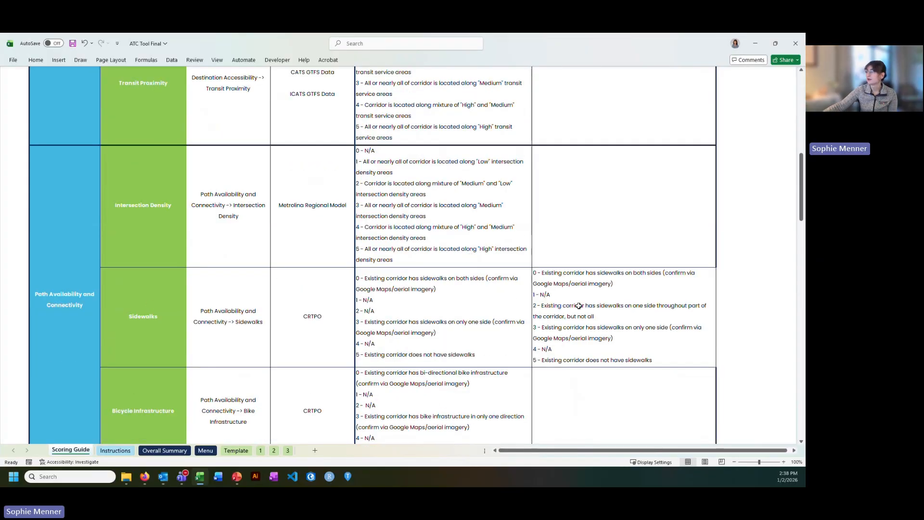
Enter 2 as the Sidewalks response for Peachtree Rd on sheet 1, based on the Scoring Guide.
{"action": "left_click", "coordinate": [614, 307]}
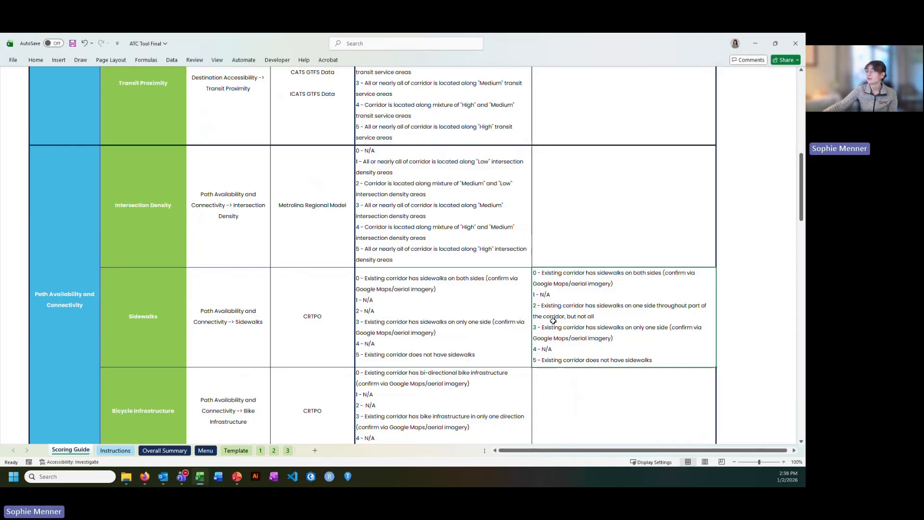
{"action": "left_click", "coordinate": [260, 450]}
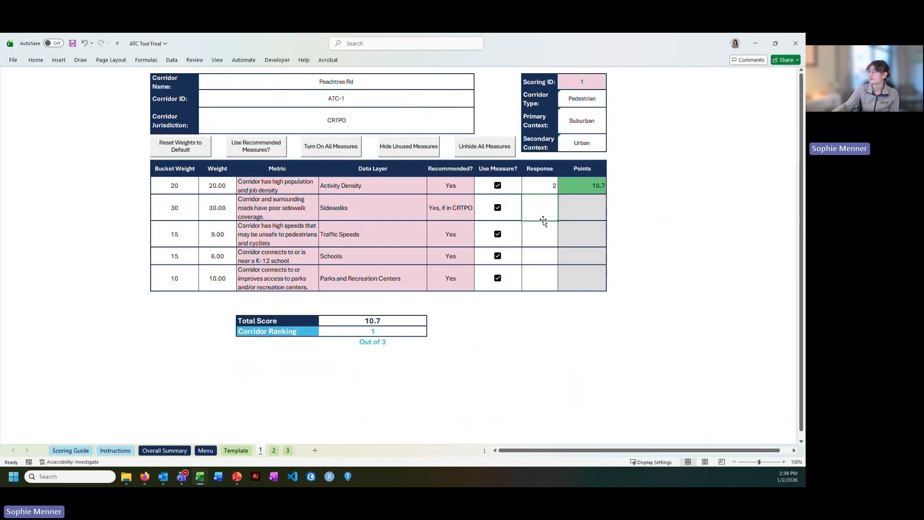
{"action": "type", "text": "2"}
{"action": "key", "text": "Return"}
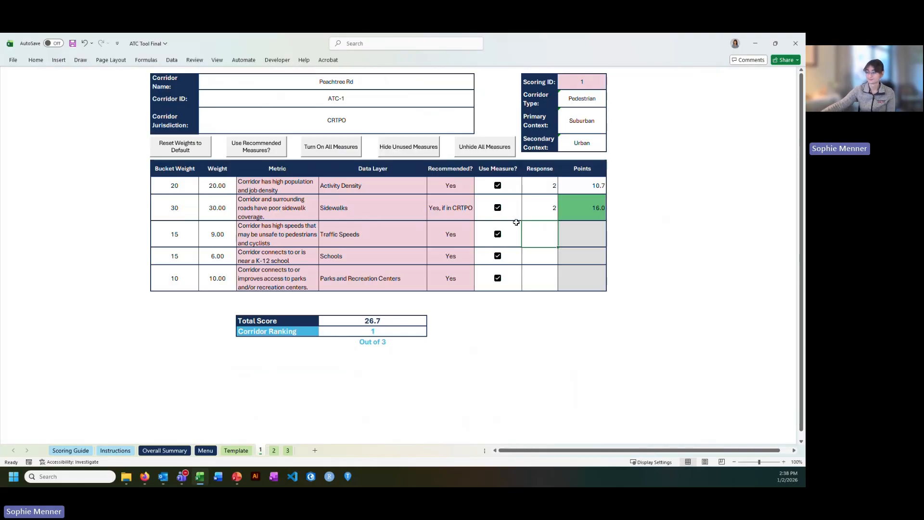
Switch to the map, collapse Path Availability and Connectivity, and turn on the Traffic Speeds layer under Safety Considerations.
{"action": "left_click", "coordinate": [144, 478]}
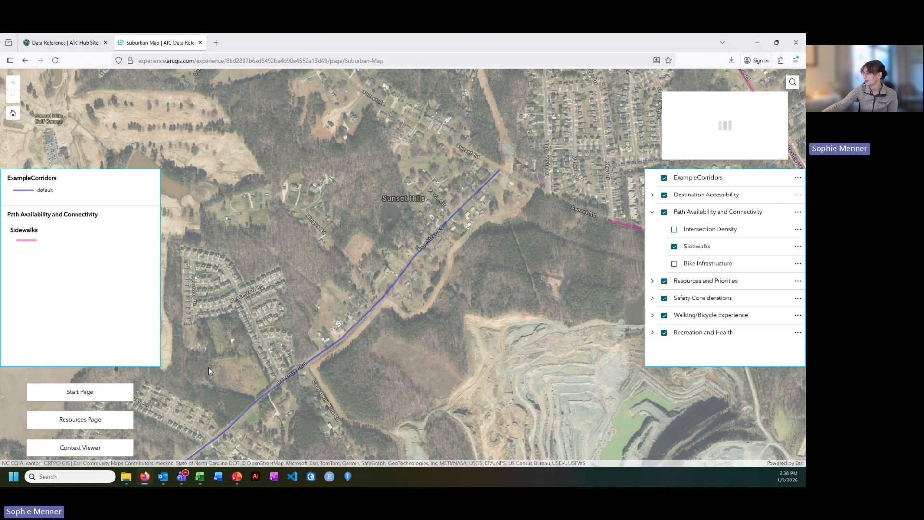
{"action": "left_click", "coordinate": [652, 212]}
{"action": "left_click", "coordinate": [652, 247]}
{"action": "left_click", "coordinate": [674, 263]}
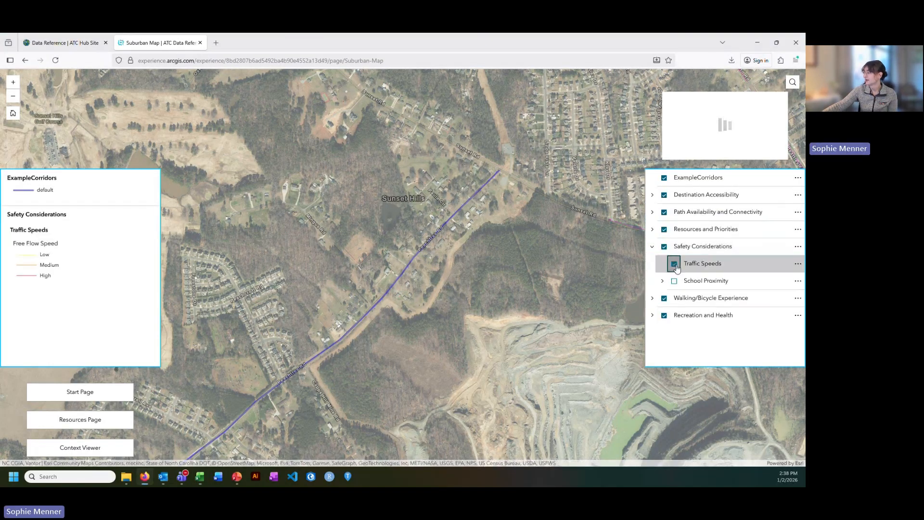
Zoom and pan along the Peachtree Rd corridor to inspect its traffic speed classification.
{"action": "scroll", "coordinate": [471, 205], "scroll_direction": "down", "scroll_amount": 5}
{"action": "scroll", "coordinate": [469, 231], "scroll_direction": "up", "scroll_amount": 2}
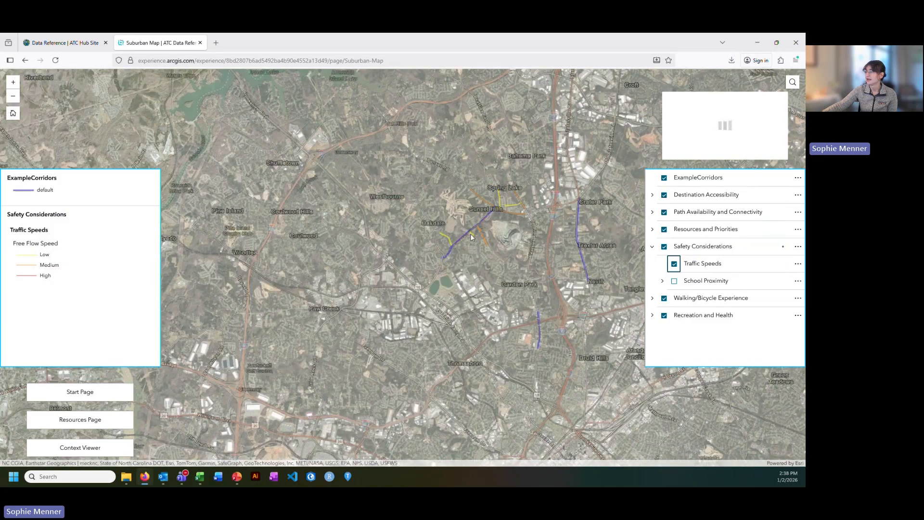
{"action": "scroll", "coordinate": [469, 233], "scroll_direction": "up", "scroll_amount": 2}
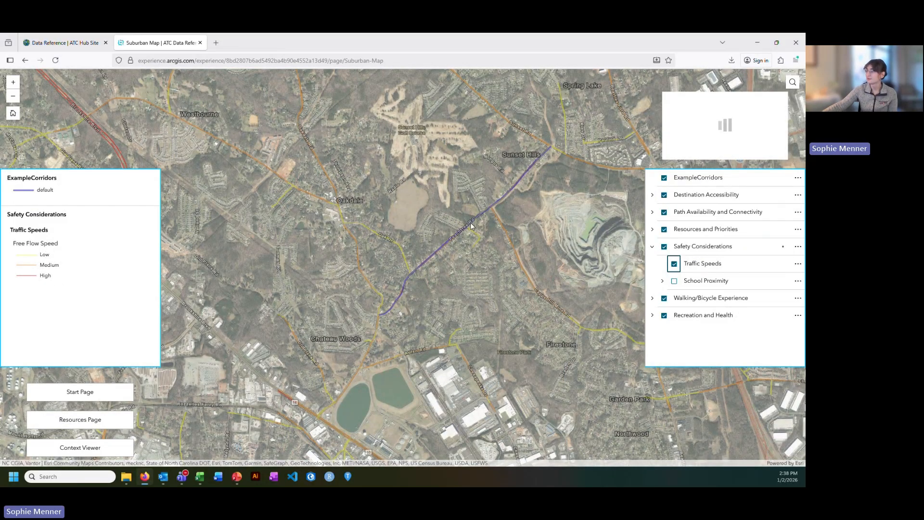
{"action": "scroll", "coordinate": [408, 274], "scroll_direction": "up", "scroll_amount": 2}
{"action": "scroll", "coordinate": [365, 363], "scroll_direction": "up", "scroll_amount": 2}
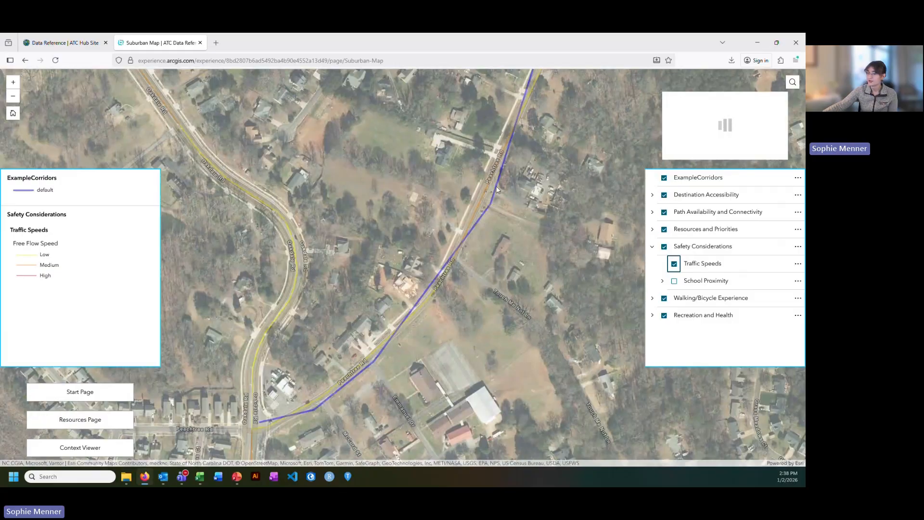
{"action": "left_click_drag", "start_coordinate": [512, 161], "coordinate": [385, 312]}
{"action": "left_click_drag", "start_coordinate": [553, 196], "coordinate": [361, 334]}
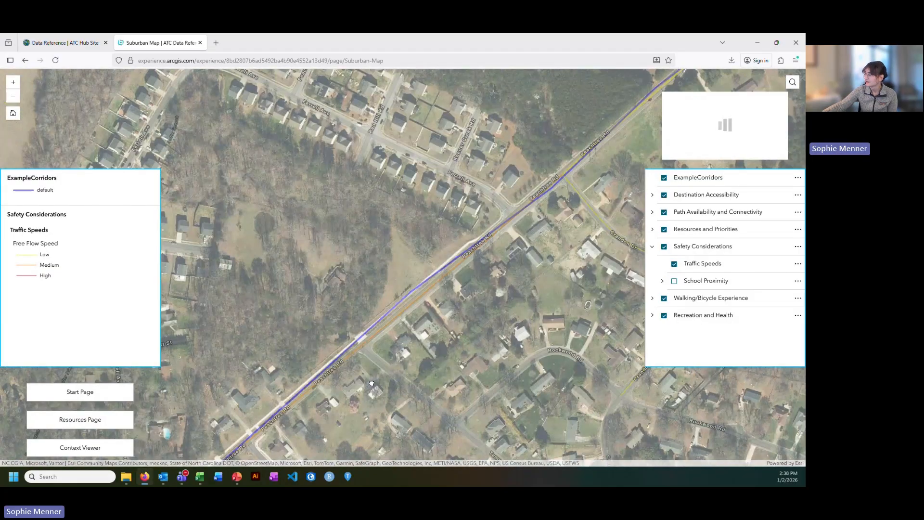
{"action": "left_click_drag", "start_coordinate": [513, 242], "coordinate": [458, 318]}
{"action": "scroll", "coordinate": [458, 318], "scroll_direction": "down", "scroll_amount": 4}
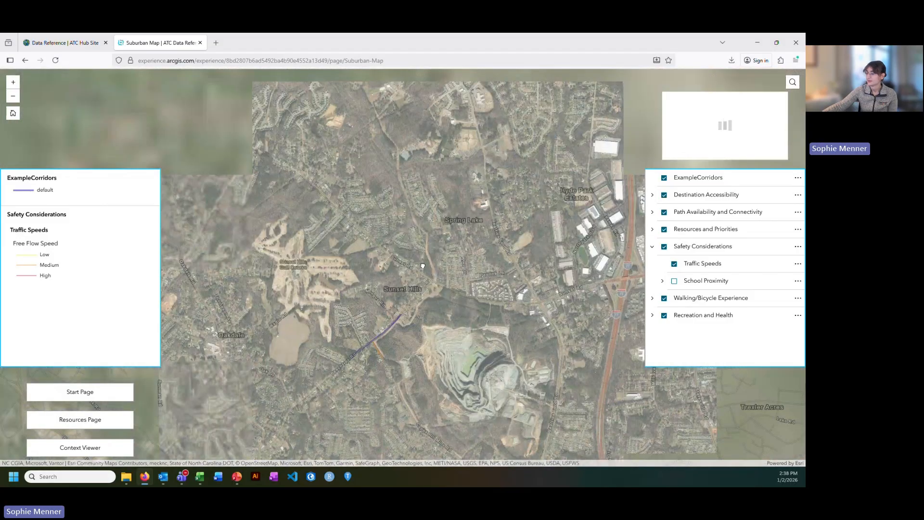
Check the Scoring Guide's Traffic Speeds ranges and enter 2 as the Traffic Speeds response on sheet 1.
{"action": "left_click", "coordinate": [199, 477]}
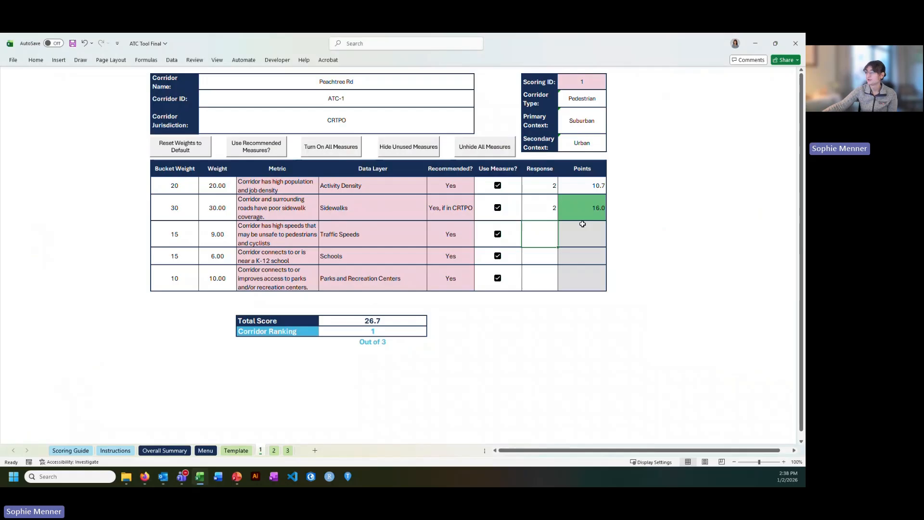
{"action": "left_click", "coordinate": [78, 452]}
{"action": "scroll", "coordinate": [364, 264], "scroll_direction": "down", "scroll_amount": 10}
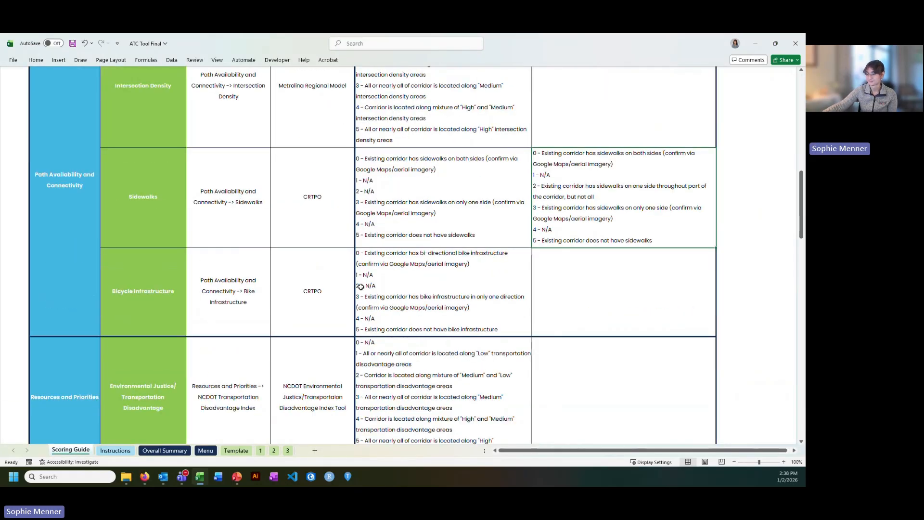
{"action": "left_click", "coordinate": [469, 250]}
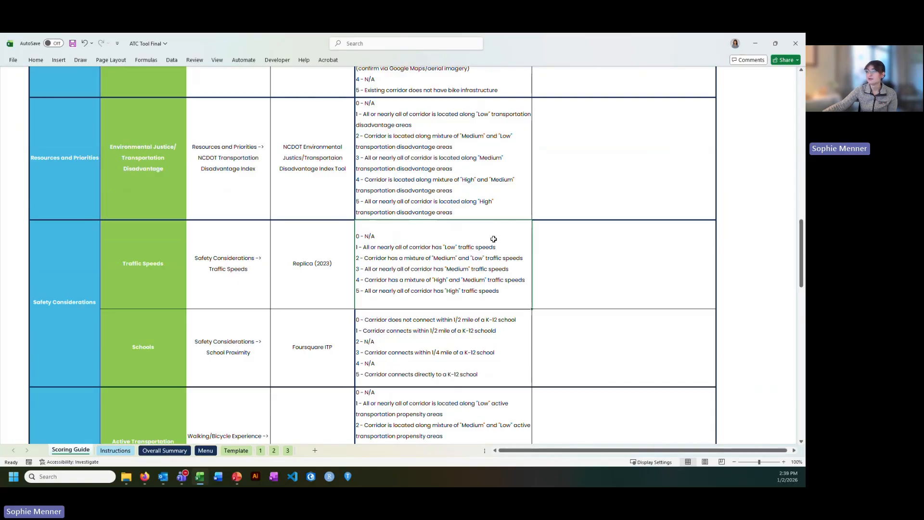
{"action": "left_click", "coordinate": [261, 450]}
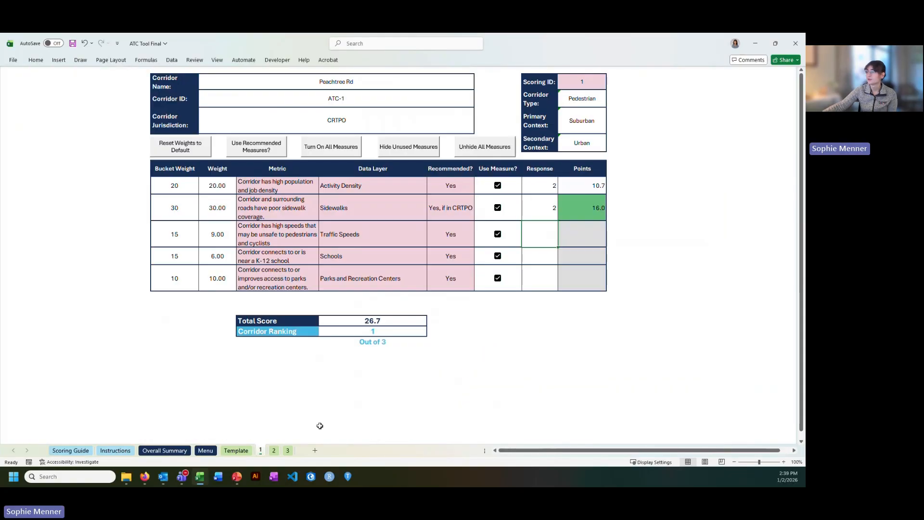
{"action": "type", "text": "2"}
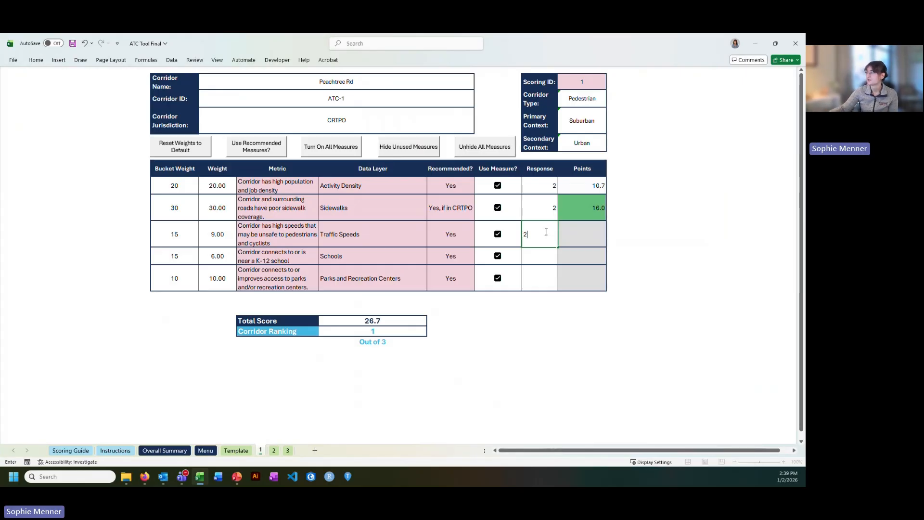
{"action": "key", "text": "Return"}
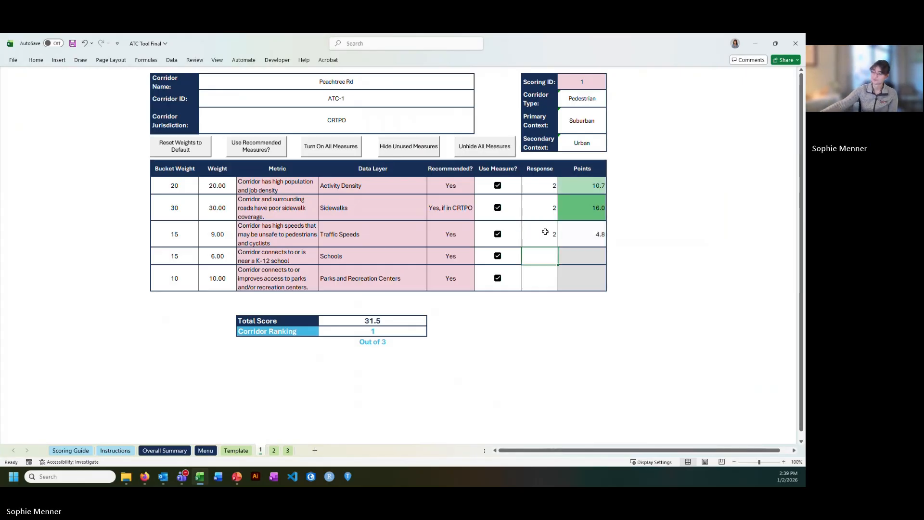
On the map, turn off Traffic Speeds and turn on School Proximity to view school buffers around the corridor.
{"action": "left_click", "coordinate": [140, 481]}
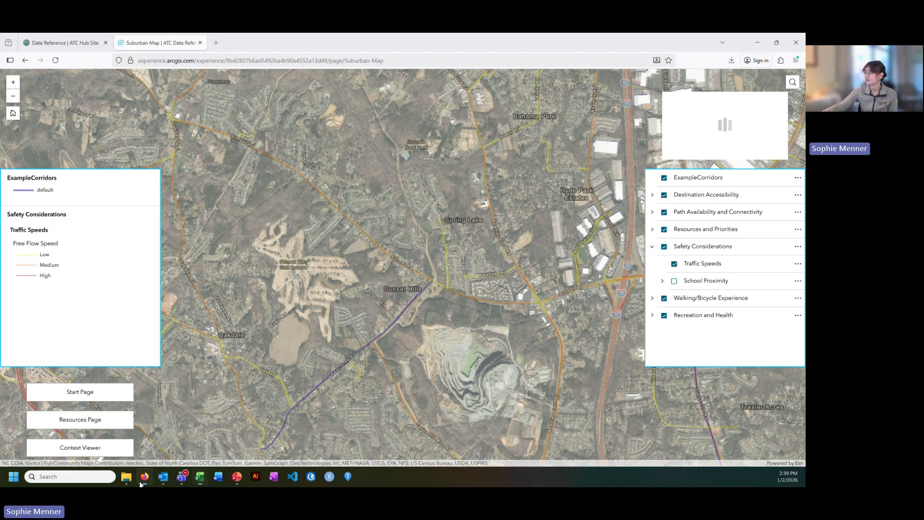
{"action": "left_click", "coordinate": [674, 264]}
{"action": "left_click", "coordinate": [653, 247]}
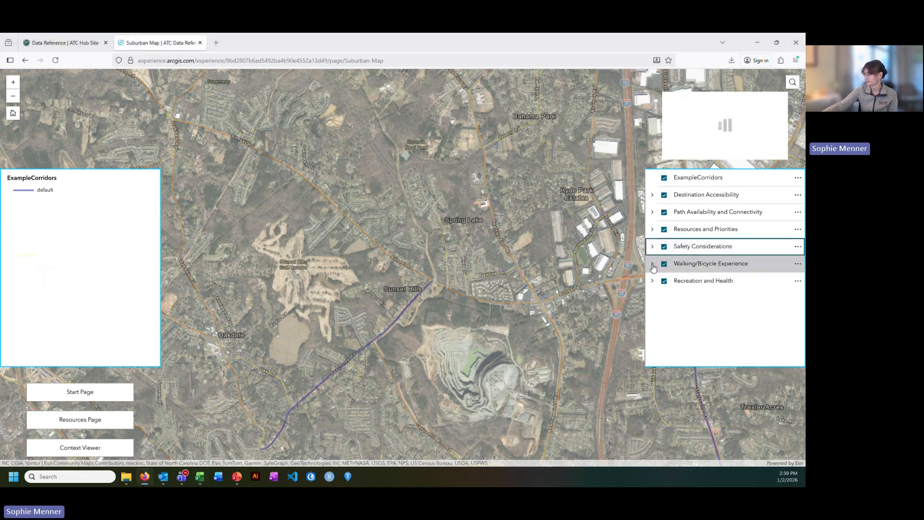
{"action": "left_click", "coordinate": [651, 264]}
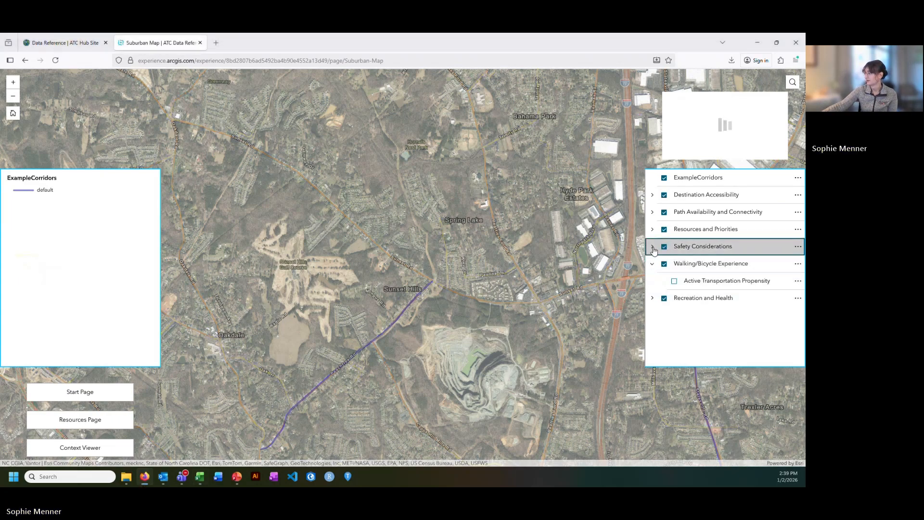
{"action": "left_click", "coordinate": [652, 247]}
{"action": "left_click", "coordinate": [673, 281]}
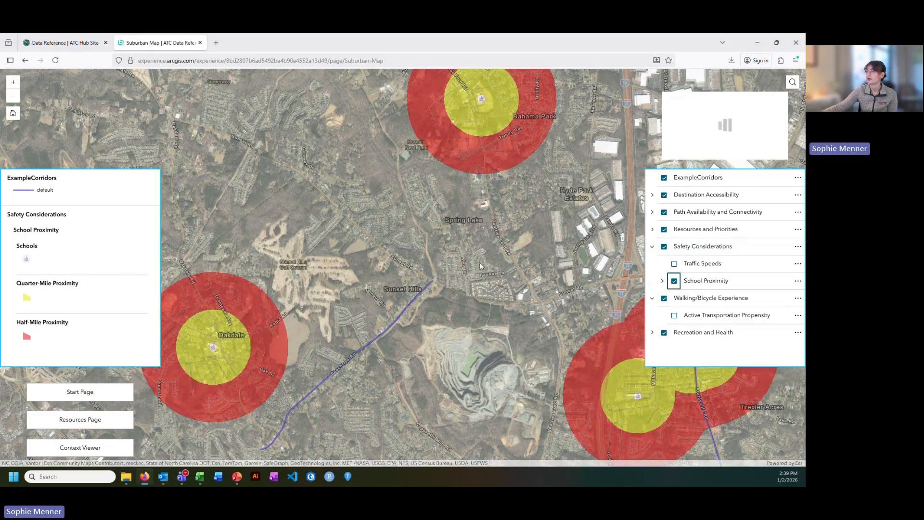
{"action": "scroll", "coordinate": [495, 258], "scroll_direction": "down", "scroll_amount": 2}
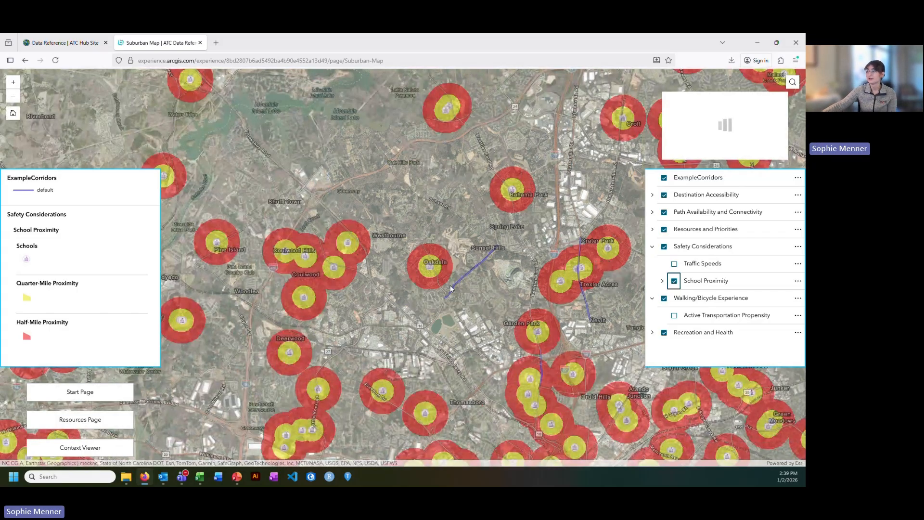
{"action": "scroll", "coordinate": [453, 290], "scroll_direction": "up", "scroll_amount": 2}
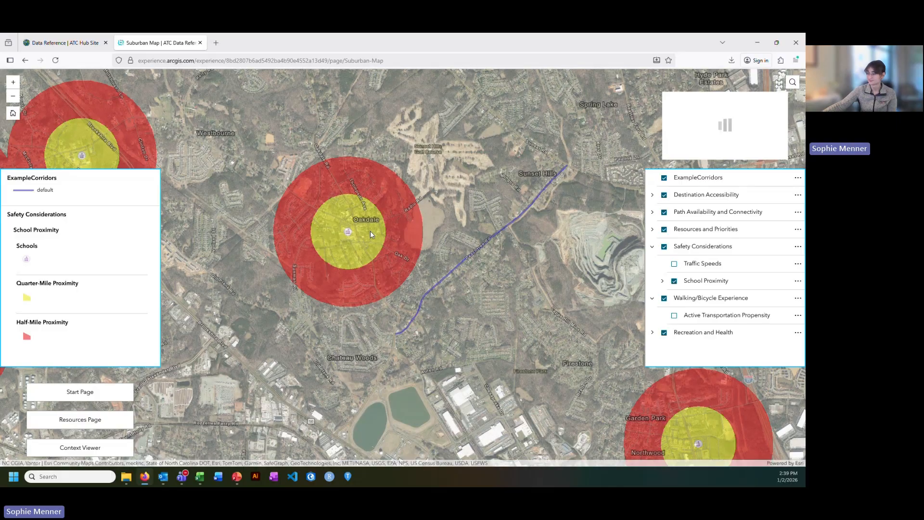
Check the Scoring Guide's Schools ranges and enter 0 as the Schools response on sheet 1.
{"action": "left_click", "coordinate": [200, 476]}
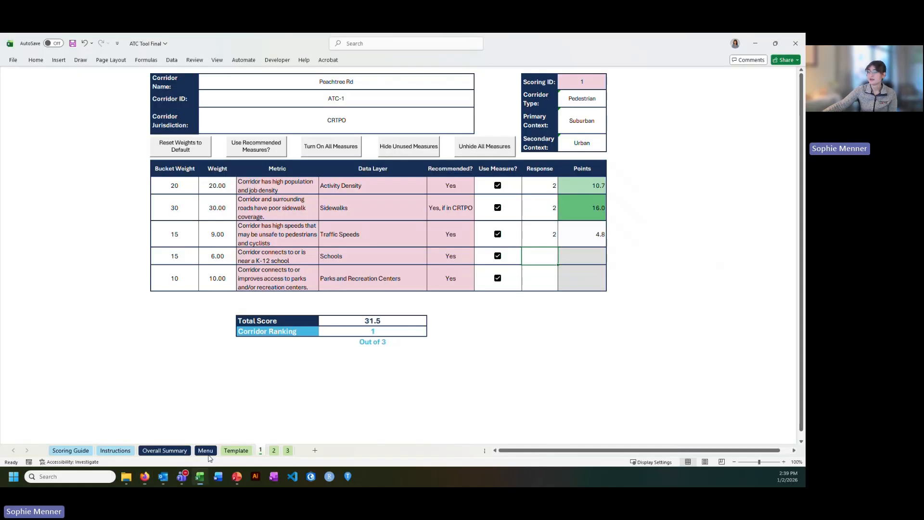
{"action": "left_click", "coordinate": [70, 450]}
{"action": "scroll", "coordinate": [282, 324], "scroll_direction": "down", "scroll_amount": 2}
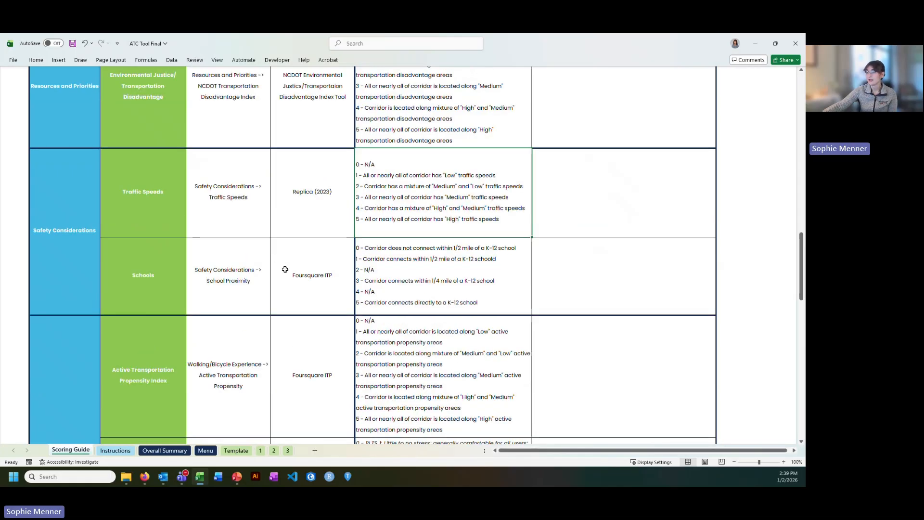
{"action": "left_click", "coordinate": [394, 260]}
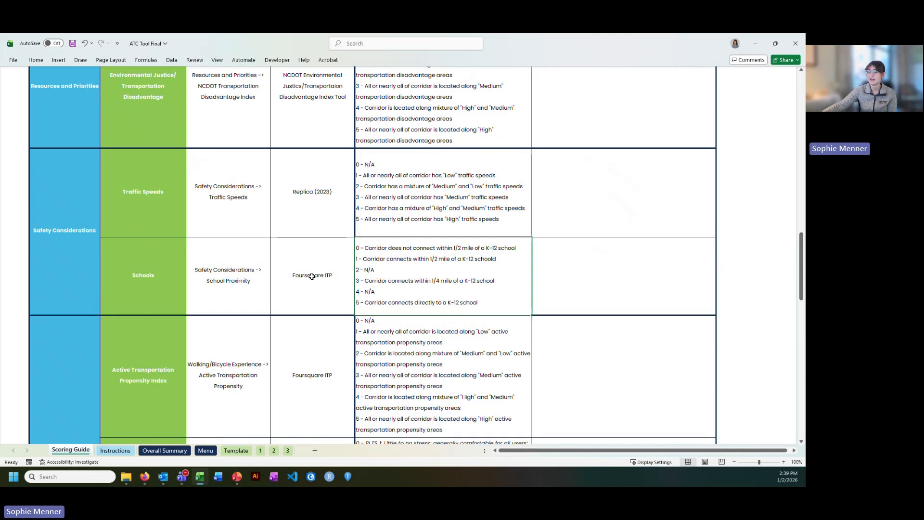
{"action": "left_click", "coordinate": [260, 450]}
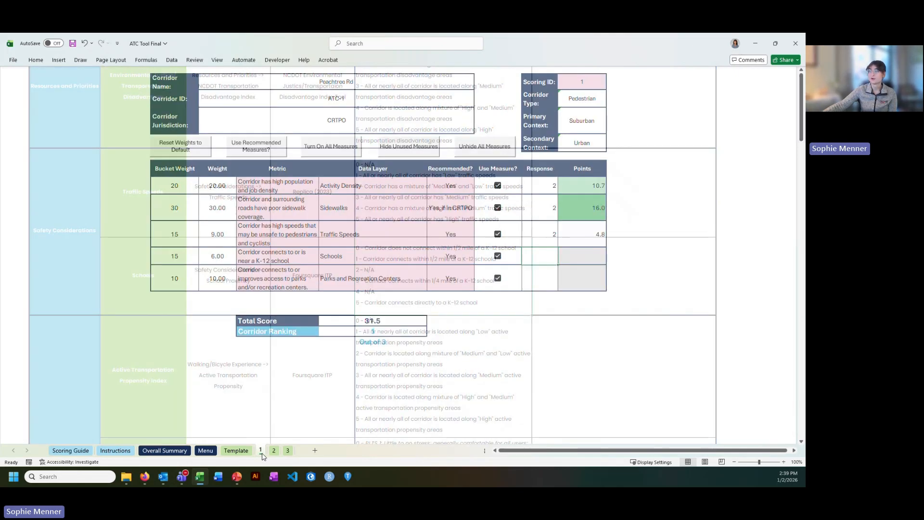
{"action": "left_click", "coordinate": [541, 256]}
{"action": "type", "text": "0"}
{"action": "key", "text": "Return"}
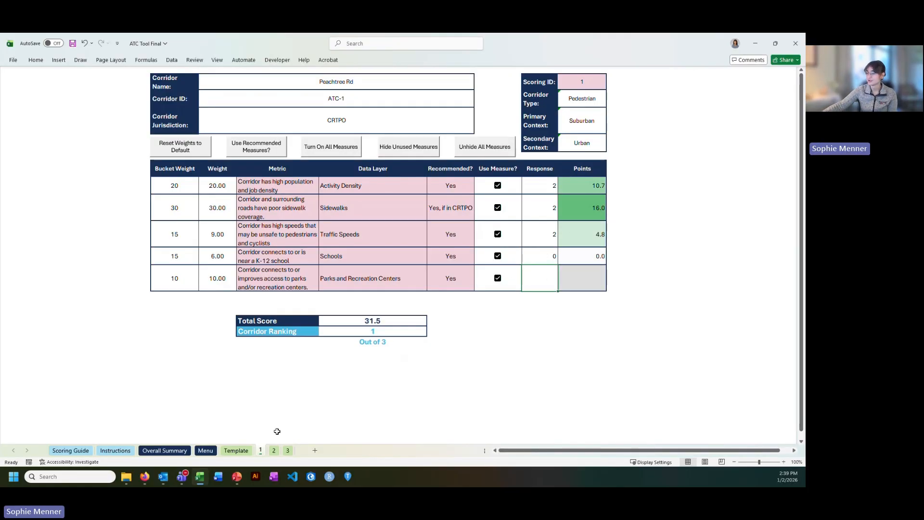
On the map, turn off School Proximity and turn on the Parks and Rec Centers layer under Recreation and Health.
{"action": "left_click", "coordinate": [146, 479]}
{"action": "left_click", "coordinate": [674, 280]}
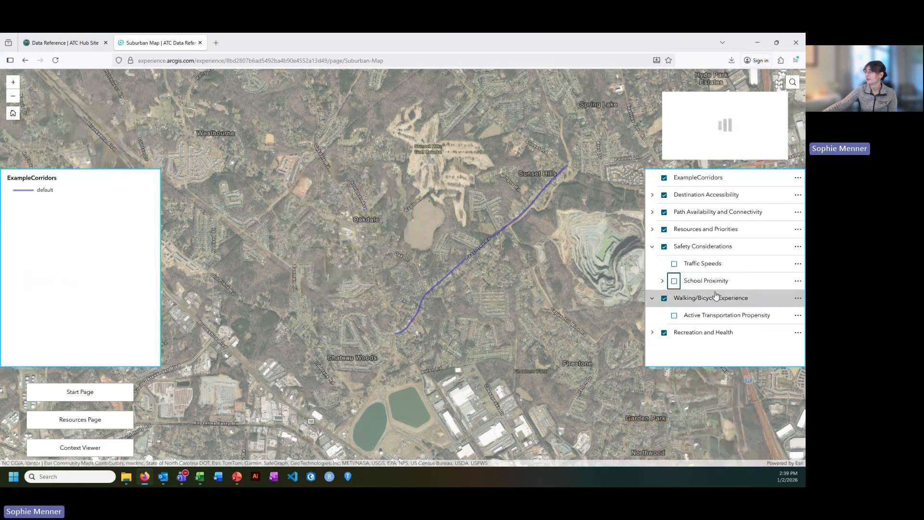
{"action": "left_click", "coordinate": [676, 333]}
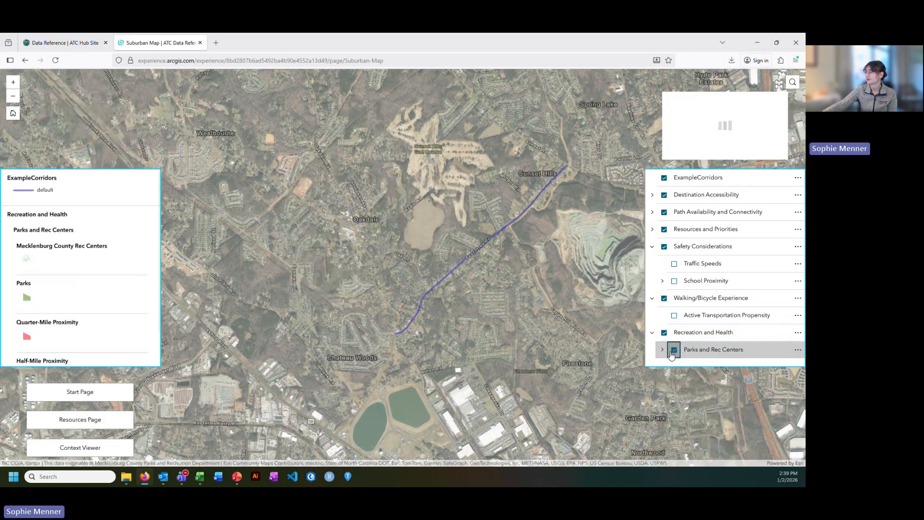
{"action": "scroll", "coordinate": [327, 268], "scroll_direction": "down", "scroll_amount": 2}
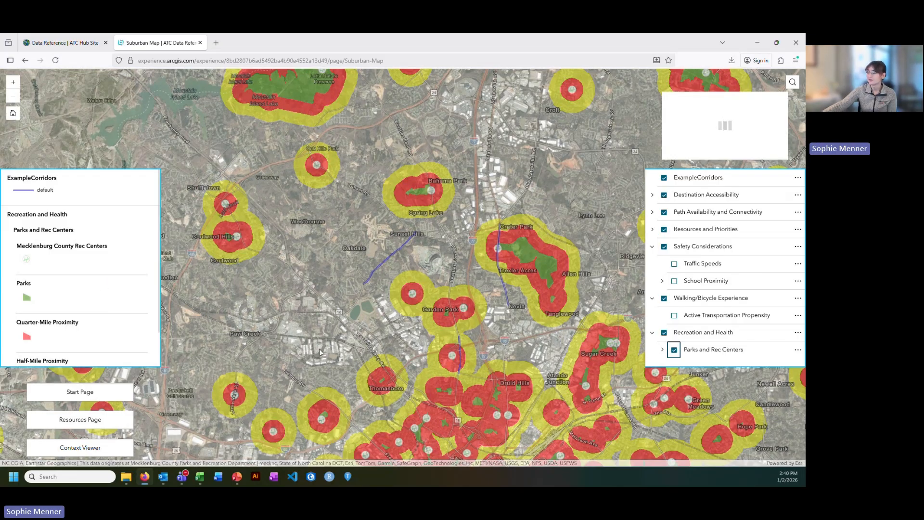
Check the Scoring Guide's Parks and Recreation Centers ranges and enter 0 as that response on sheet 1.
{"action": "left_click", "coordinate": [199, 476]}
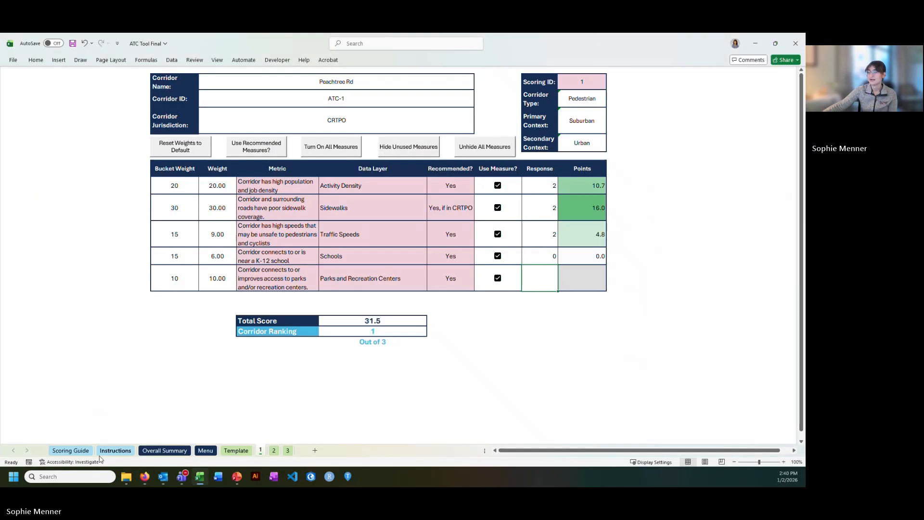
{"action": "left_click", "coordinate": [69, 451]}
{"action": "scroll", "coordinate": [319, 313], "scroll_direction": "down", "scroll_amount": 10}
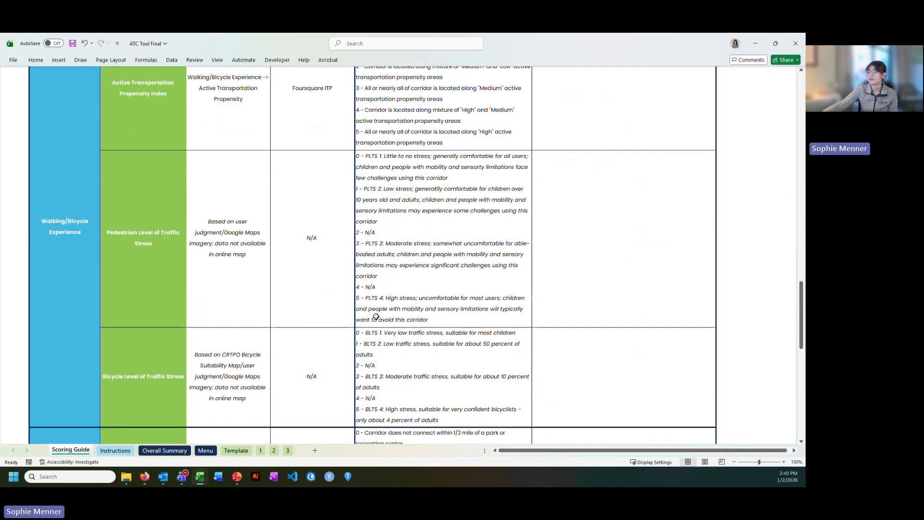
{"action": "scroll", "coordinate": [384, 314], "scroll_direction": "down", "scroll_amount": 4}
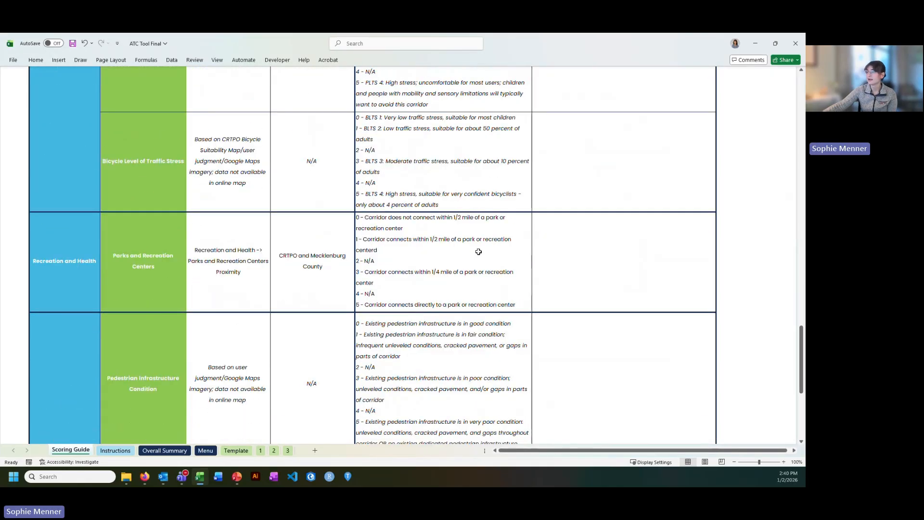
{"action": "left_click", "coordinate": [260, 450]}
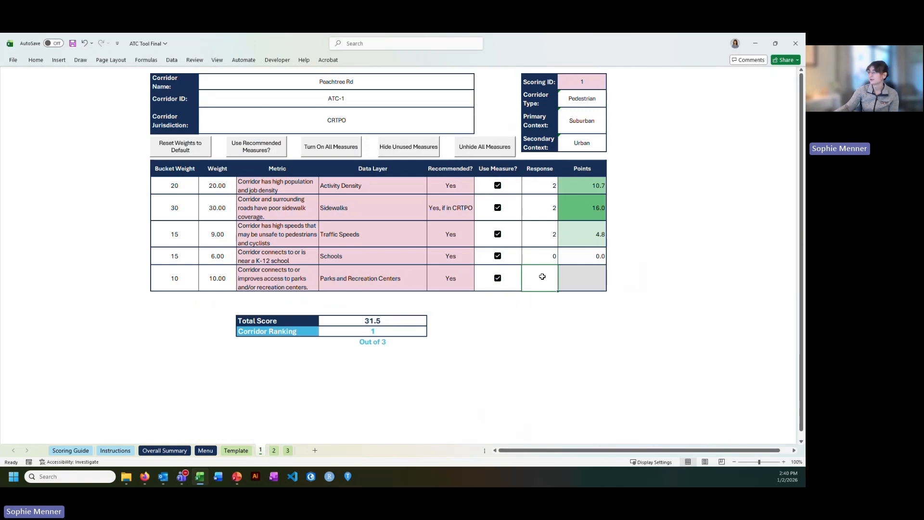
{"action": "type", "text": "0"}
{"action": "key", "text": "Return"}
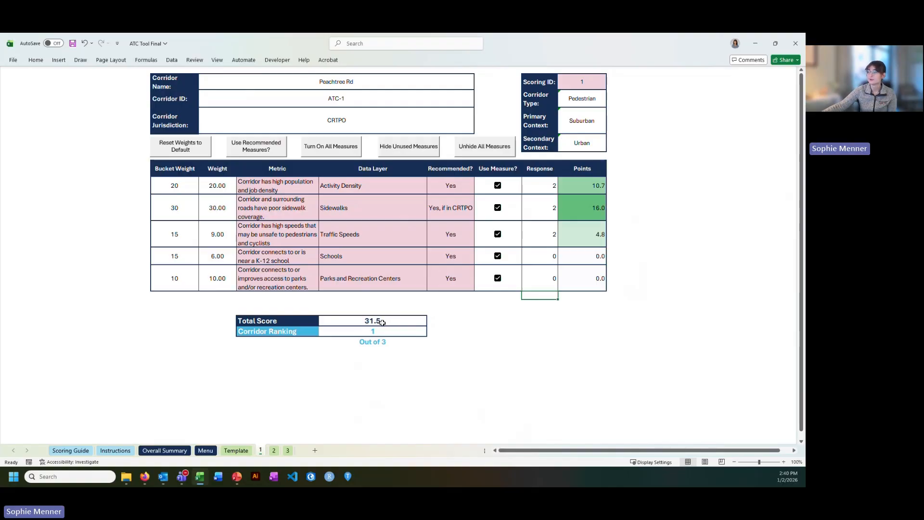
Compare the Total Score and Corridor Ranking across corridor sheets 1, 2 and 3, then open the Overall Summary sheet.
{"action": "left_click", "coordinate": [397, 319]}
{"action": "left_click", "coordinate": [367, 333]}
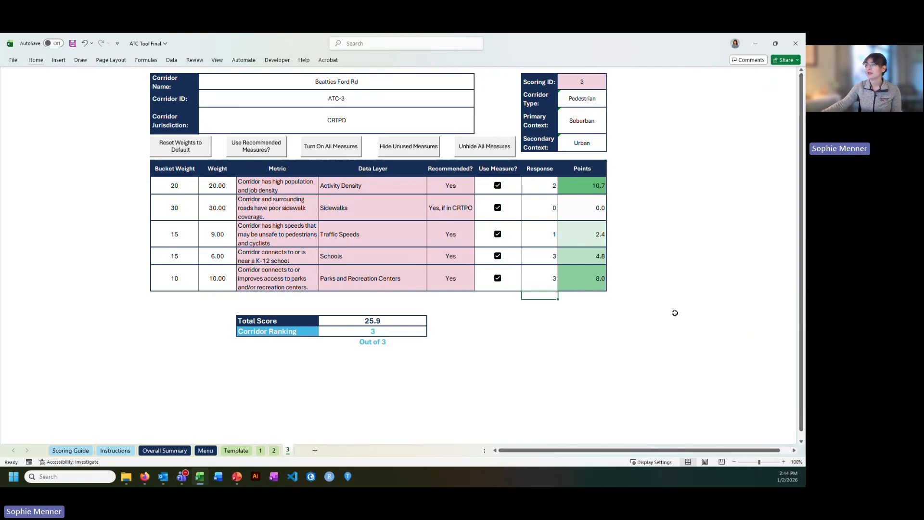
{"action": "left_click", "coordinate": [274, 451]}
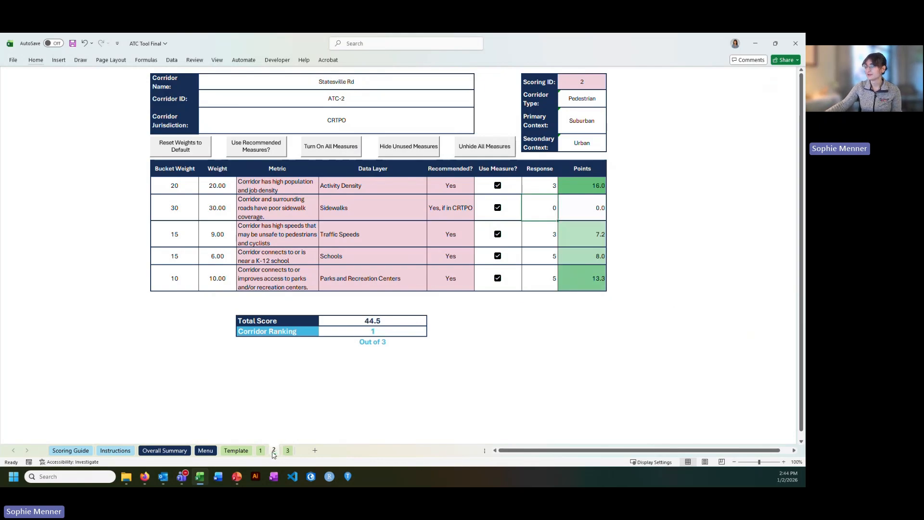
{"action": "left_click", "coordinate": [260, 451]}
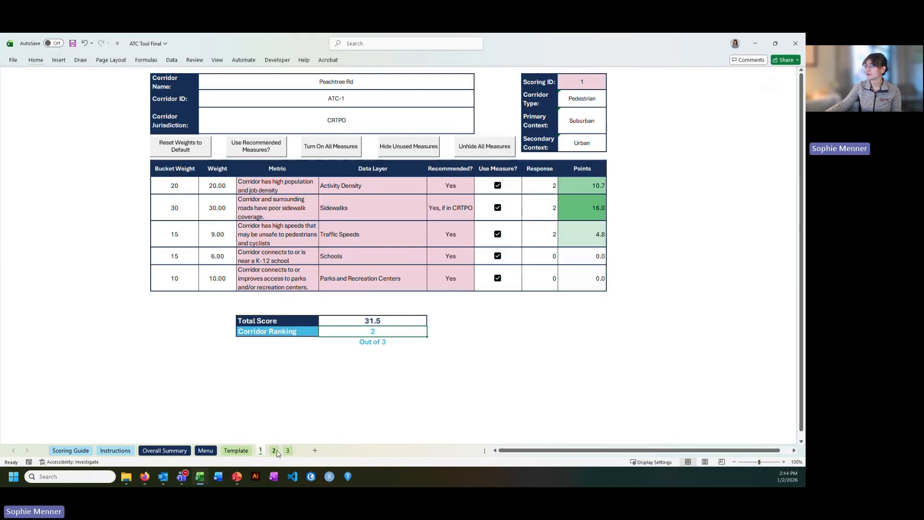
{"action": "left_click", "coordinate": [274, 451]}
{"action": "left_click", "coordinate": [288, 451]}
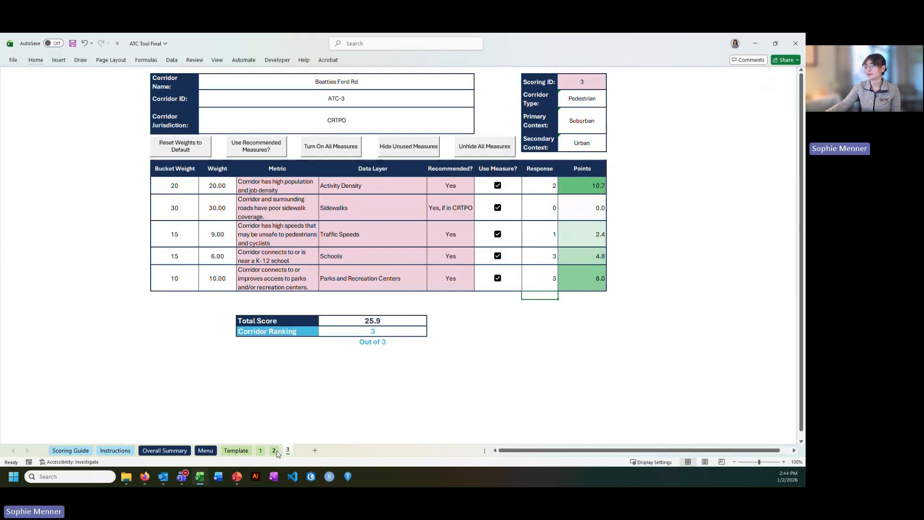
{"action": "left_click", "coordinate": [260, 451]}
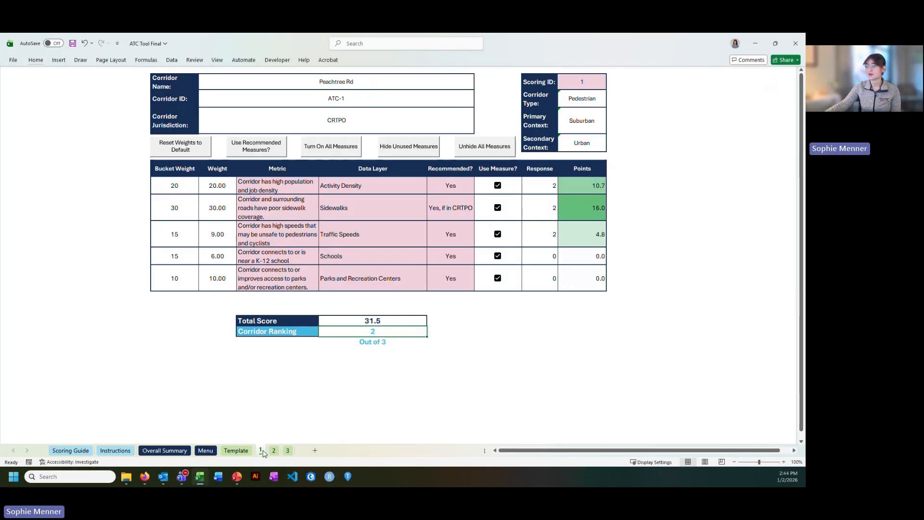
{"action": "left_click", "coordinate": [177, 451]}
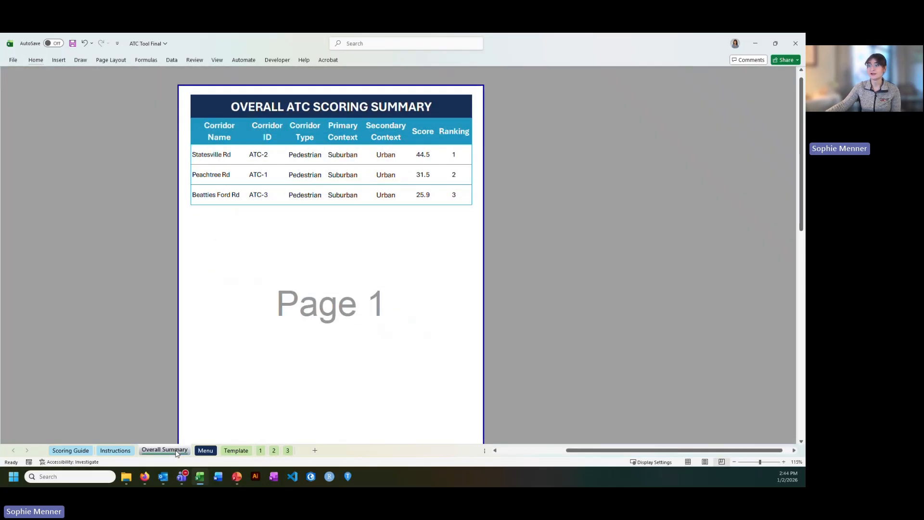